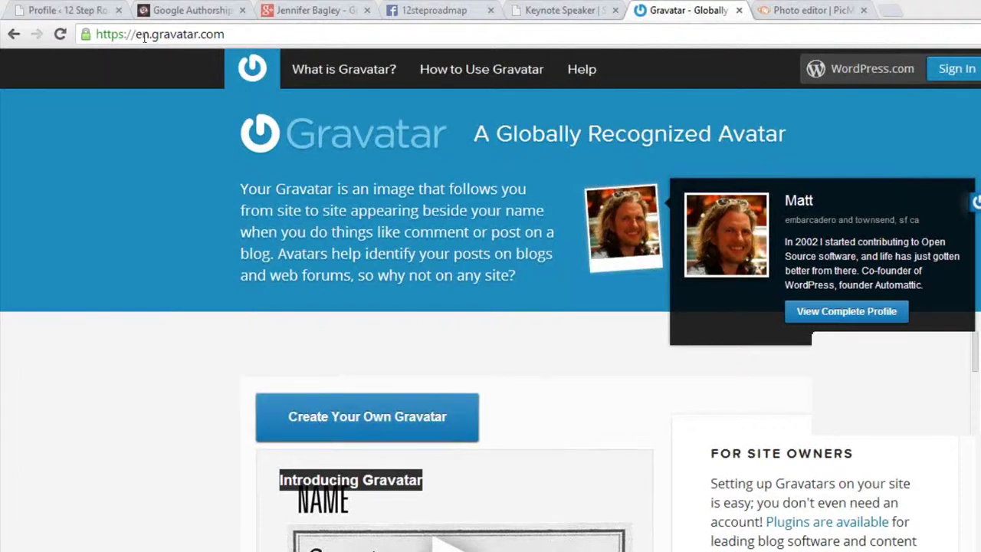
# - Start a new Gravatar account and enter the e-mail address and a first username
pyautogui.moveTo(136, 33); pyautogui.dragTo(149, 34)
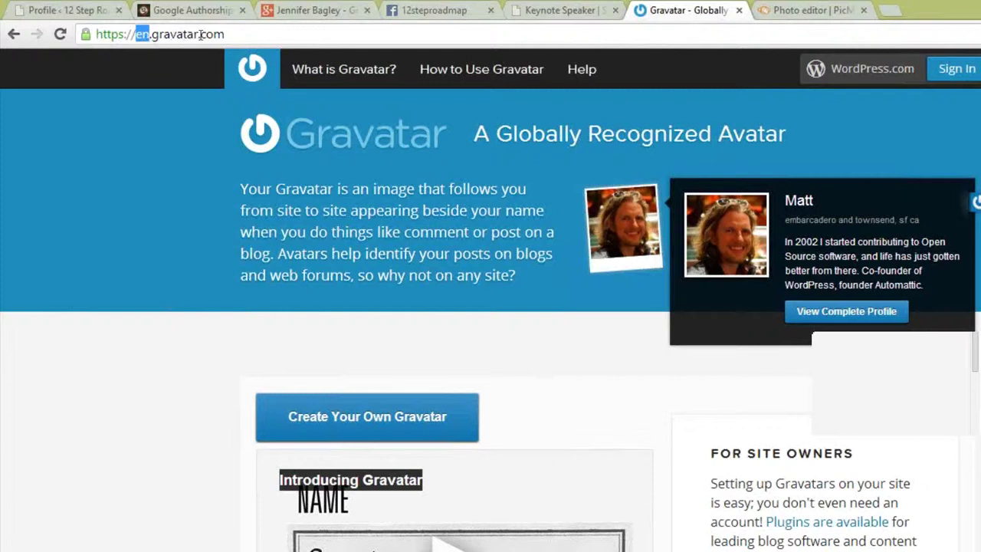
pyautogui.click(236, 34)
pyautogui.click(376, 417)
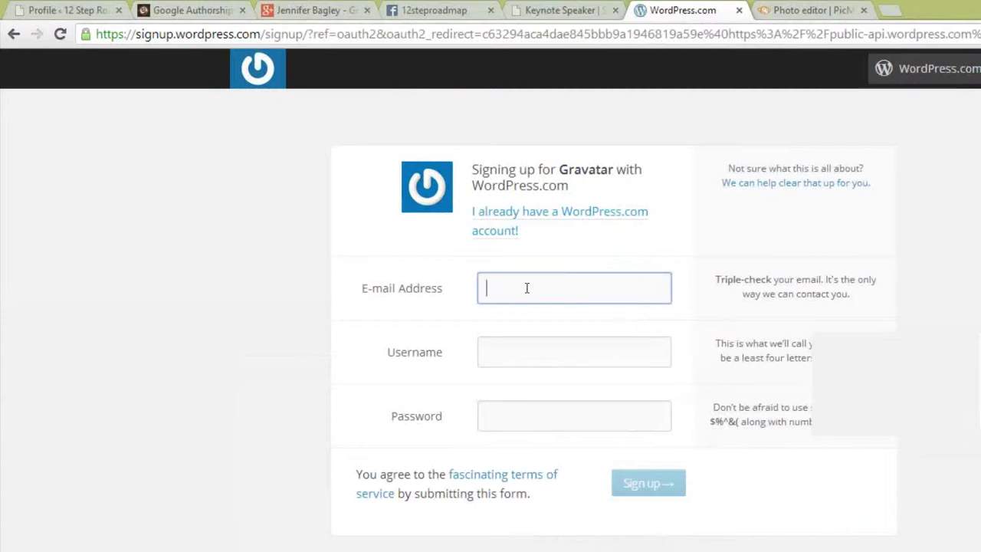
pyautogui.press('Tab')
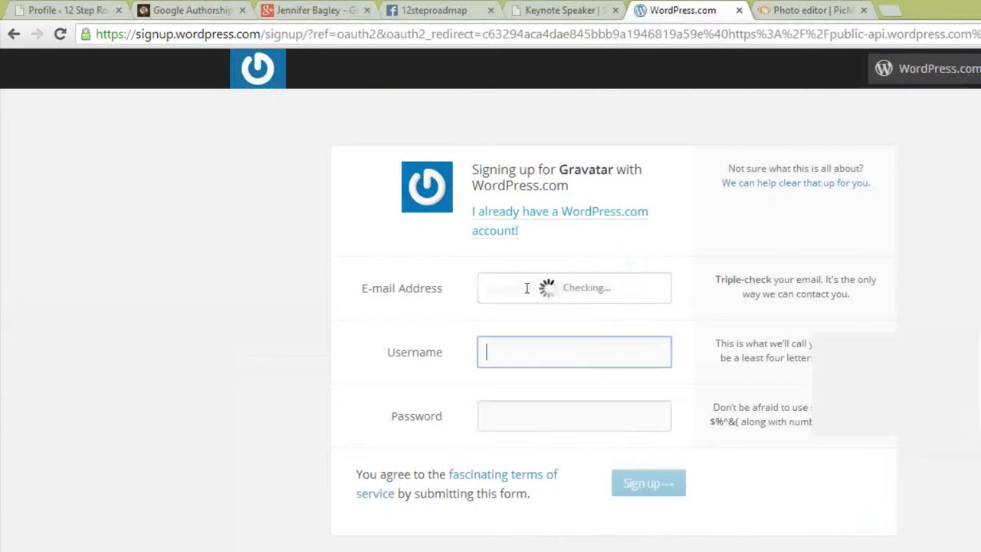
pyautogui.write('jbagley4112014')
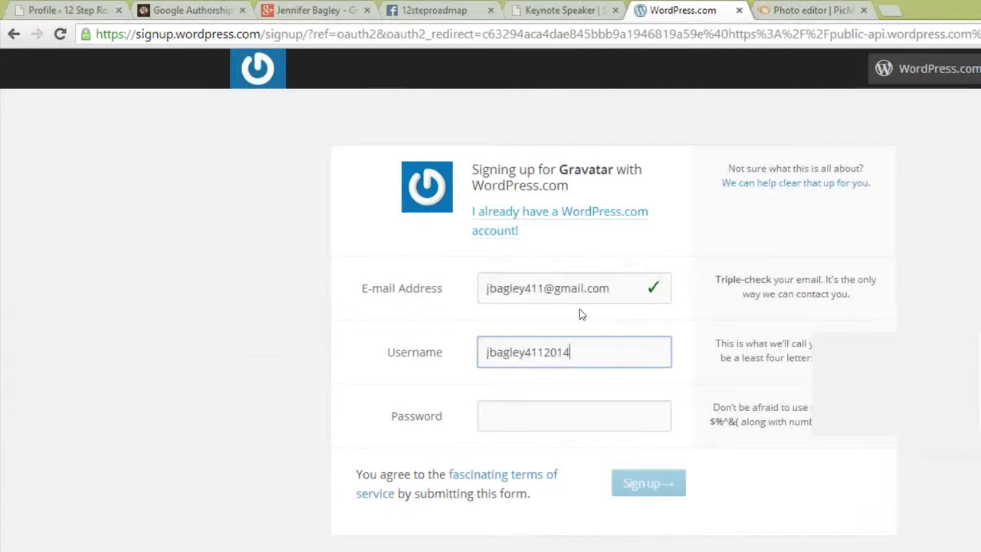
# - Change the username to an available one, set a password, and submit the sign-up
pyautogui.moveTo(526, 352)
pyautogui.mouseDown()
pyautogui.moveTo(572, 352)
pyautogui.moveTo(483, 357)
pyautogui.mouseUp()
pyautogui.click(573, 350)
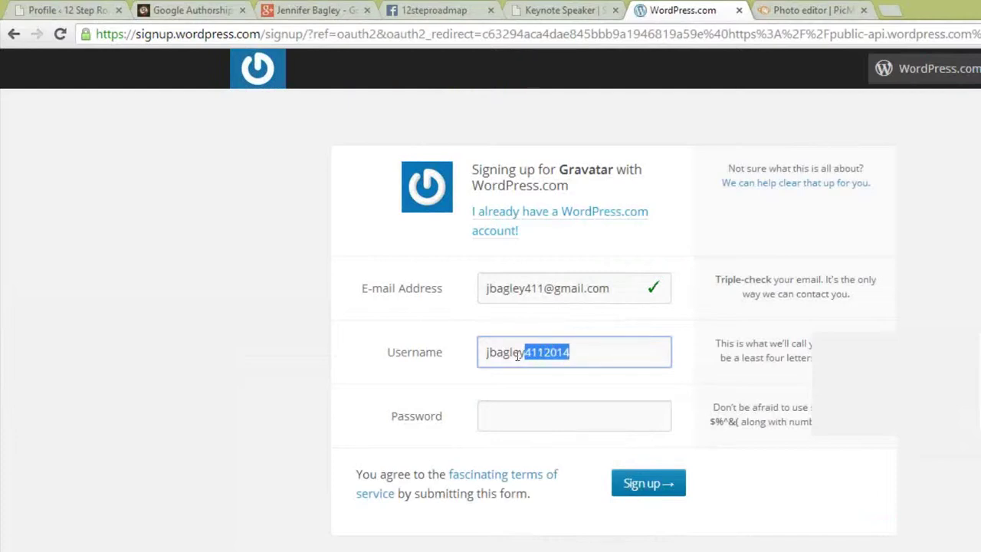
pyautogui.write('jenni')
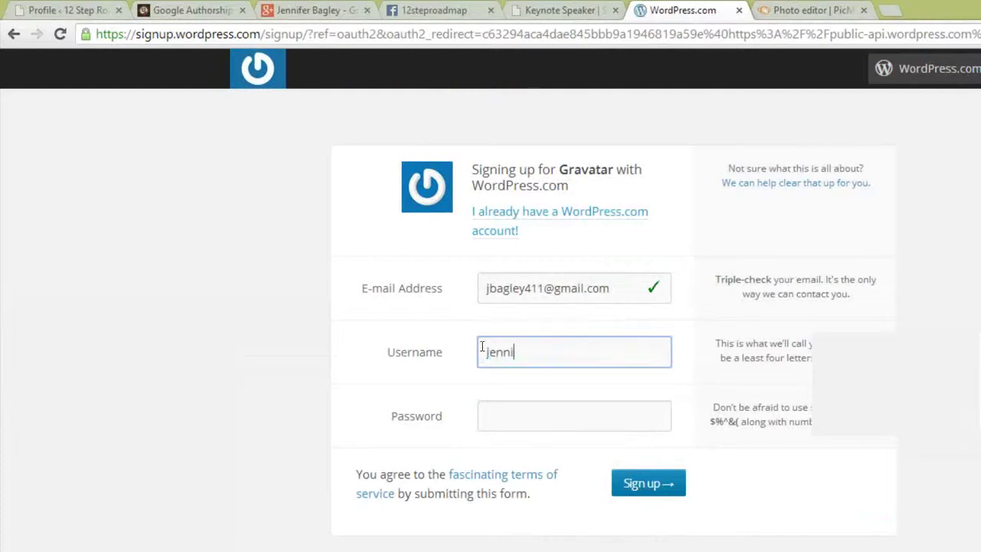
pyautogui.write('ferbagley')
pyautogui.press('Tab')
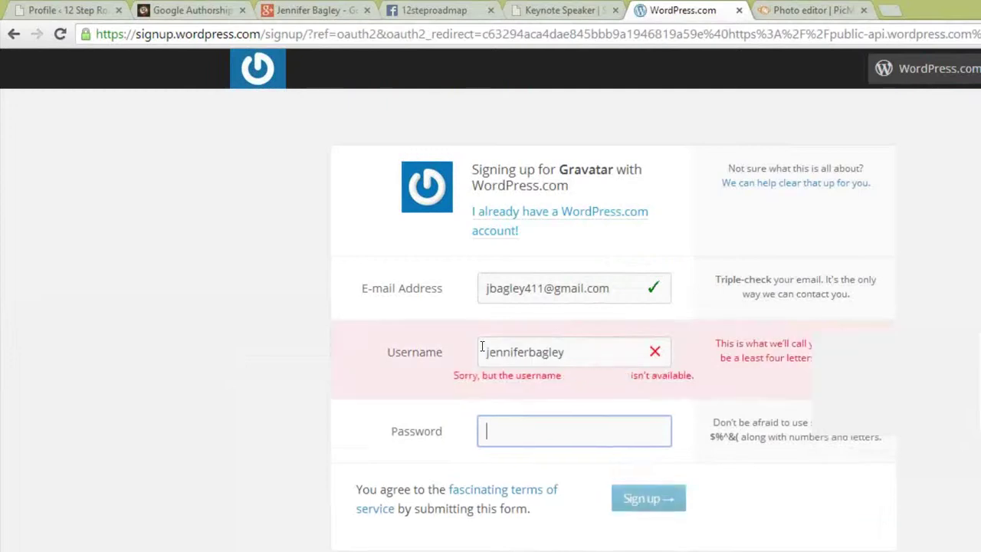
pyautogui.click(571, 351)
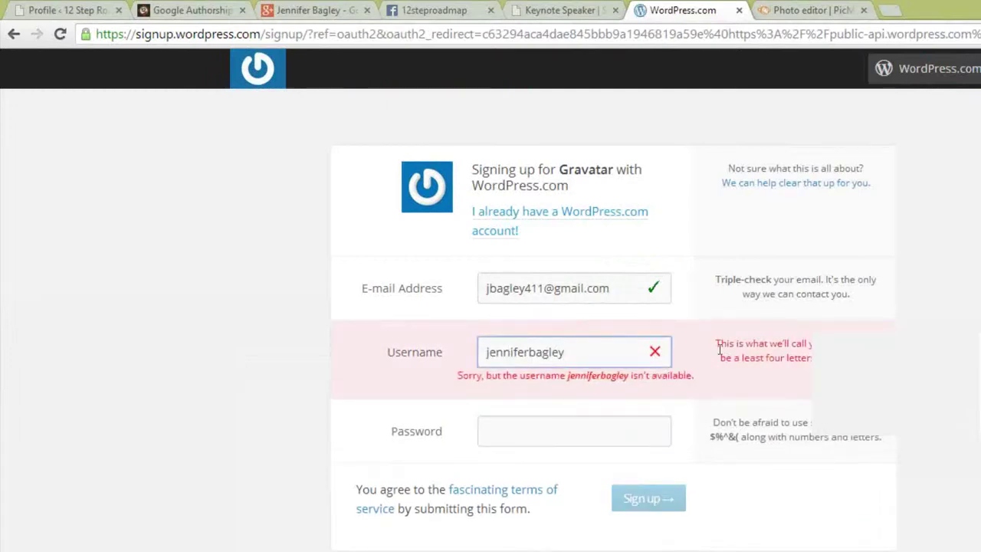
pyautogui.write('13')
pyautogui.press('Tab')
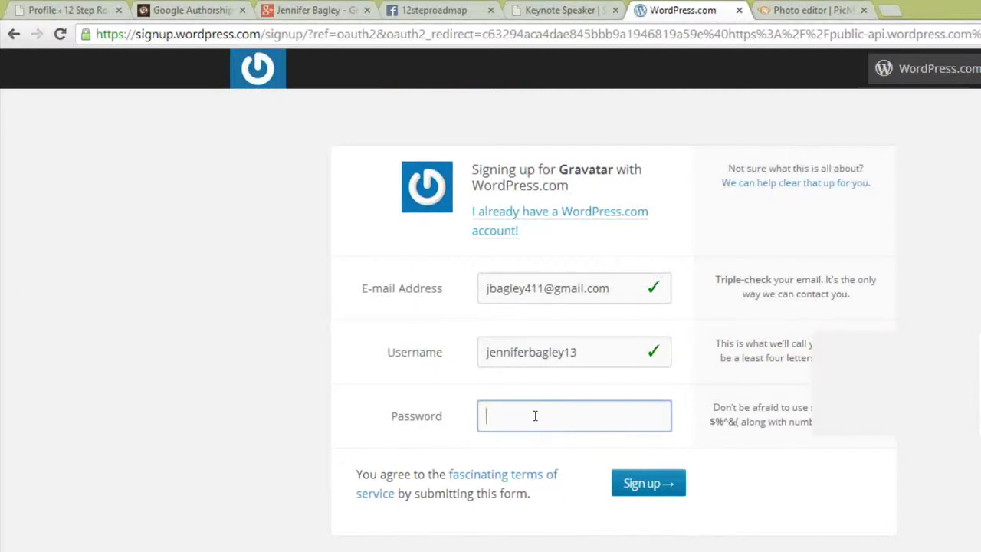
pyautogui.write('***')
pyautogui.write('*******')
pyautogui.click(641, 483)
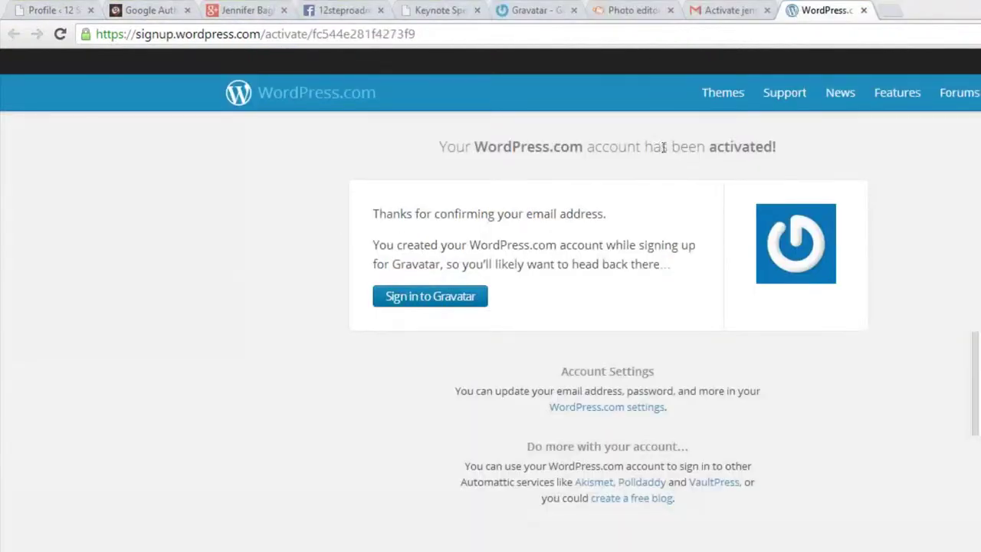
# - Sign in to Gravatar with the activated account and start adding a first avatar image
pyautogui.click(406, 304)
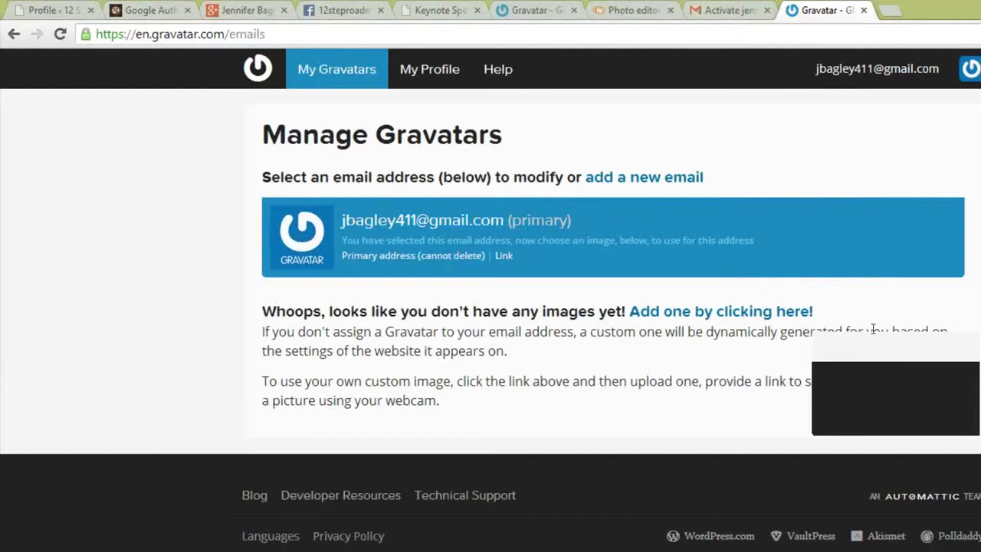
pyautogui.click(702, 312)
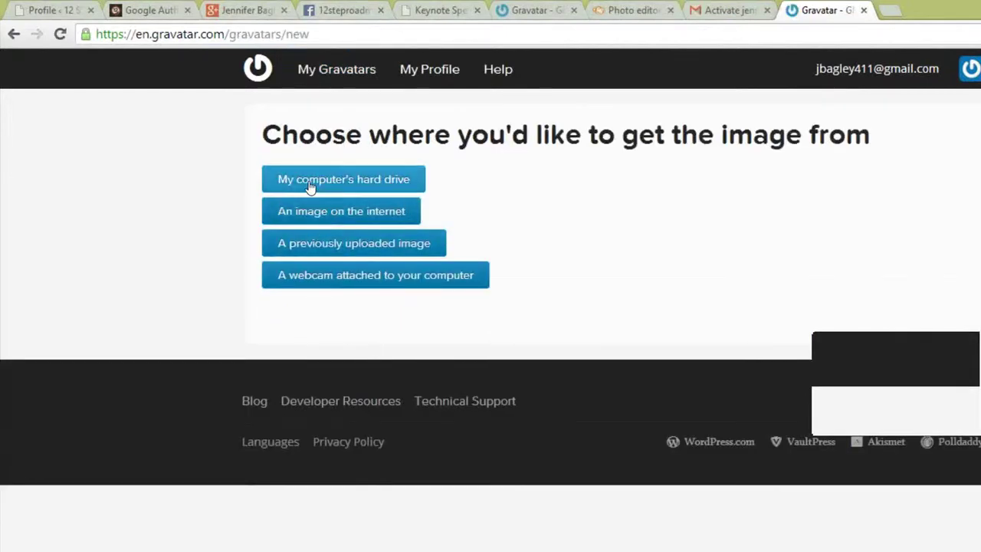
# - In a new tab, open the personal Facebook profile and save the seated interview photo to Downloads
pyautogui.click(891, 13)
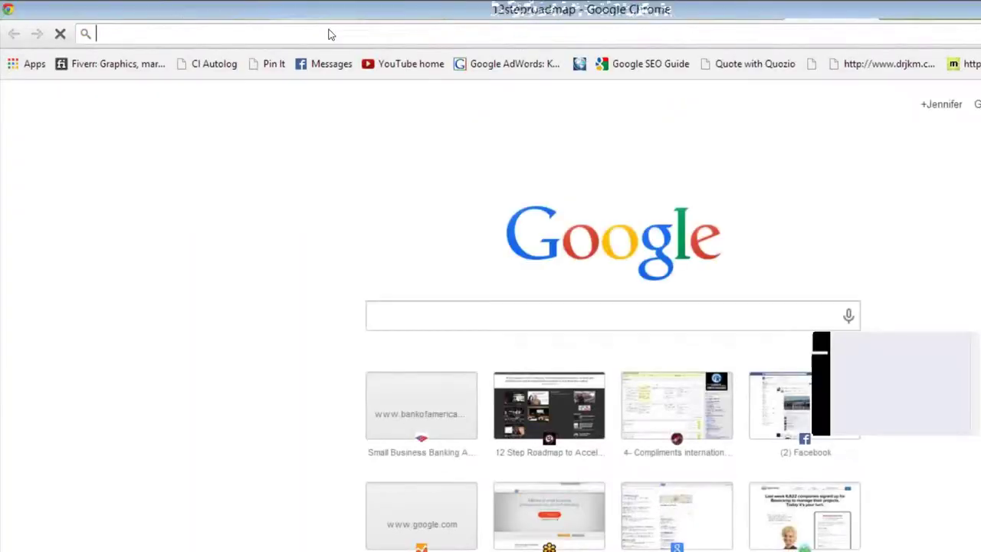
pyautogui.click(310, 10)
pyautogui.click(898, 138)
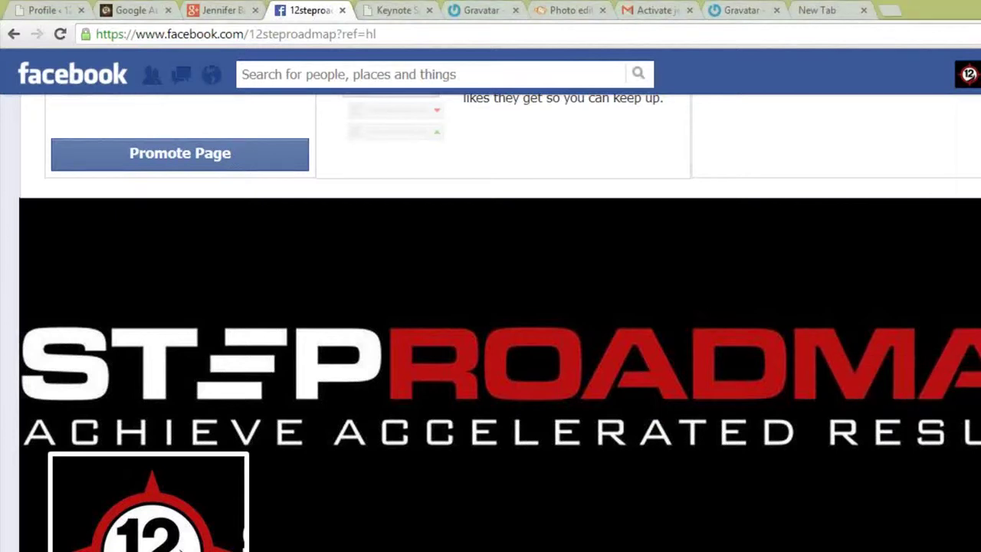
pyautogui.click(970, 213)
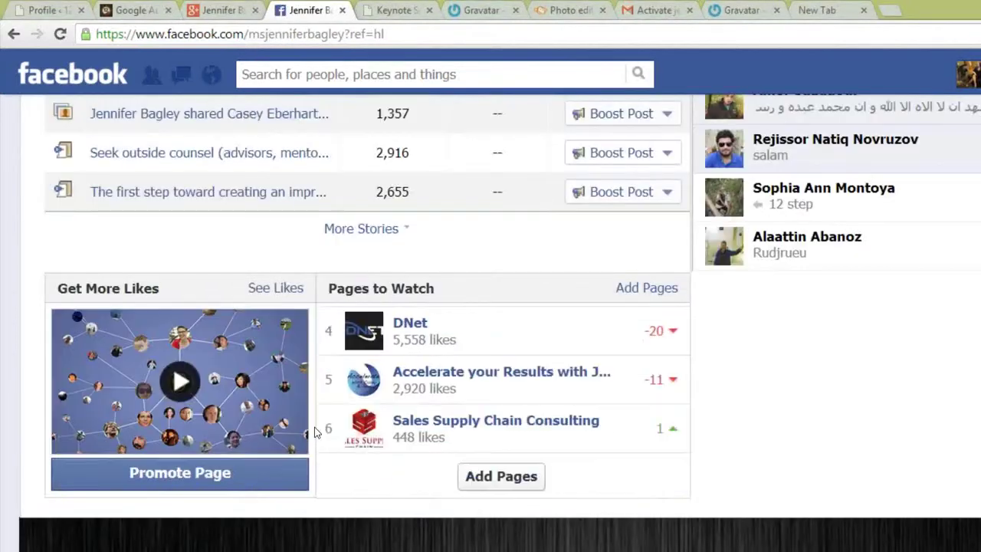
pyautogui.scroll(-1, 317, 435)
pyautogui.scroll(-5, 313, 434)
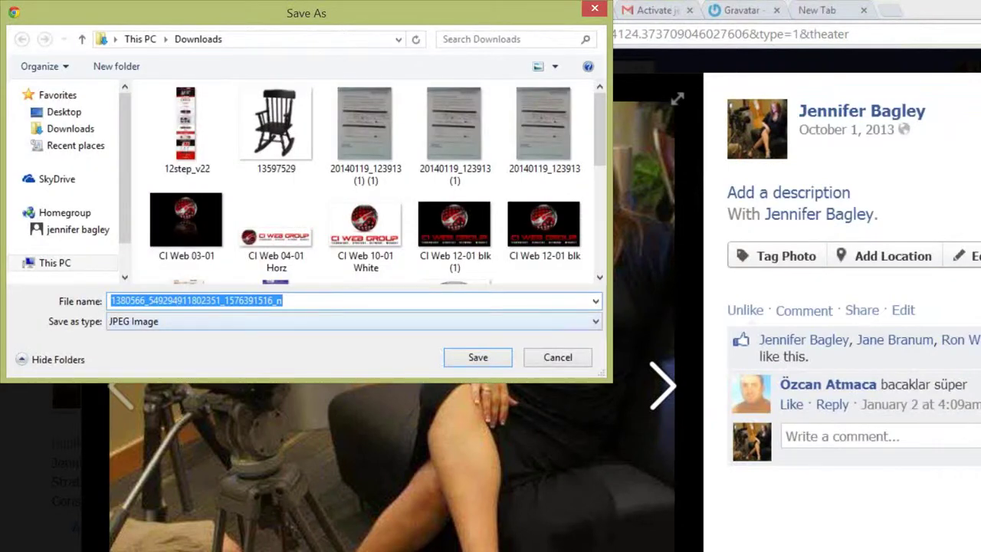
pyautogui.write('jennifer')
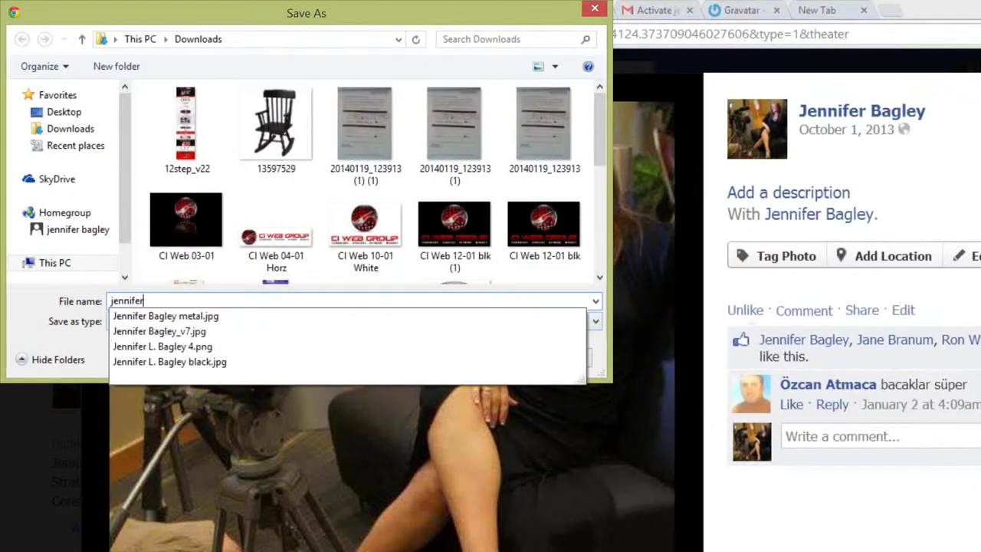
pyautogui.write(' bagley')
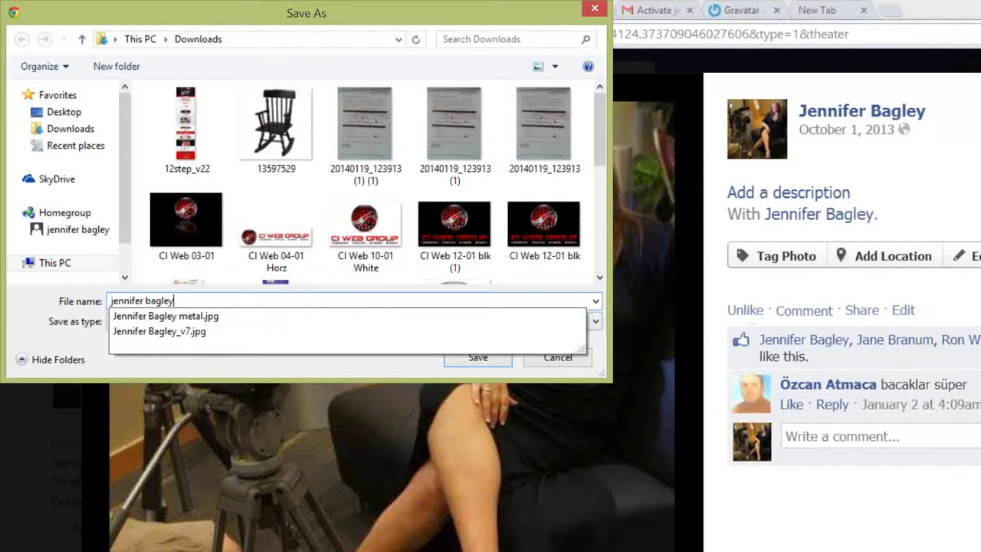
pyautogui.click(478, 357)
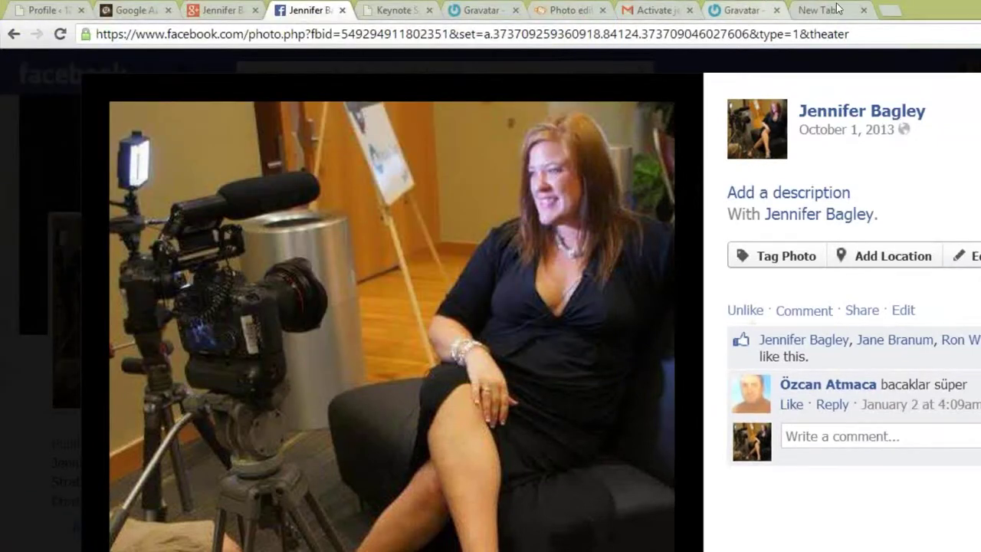
# - Upload the downloaded seated photo from the computer and crop it as the avatar
pyautogui.click(740, 15)
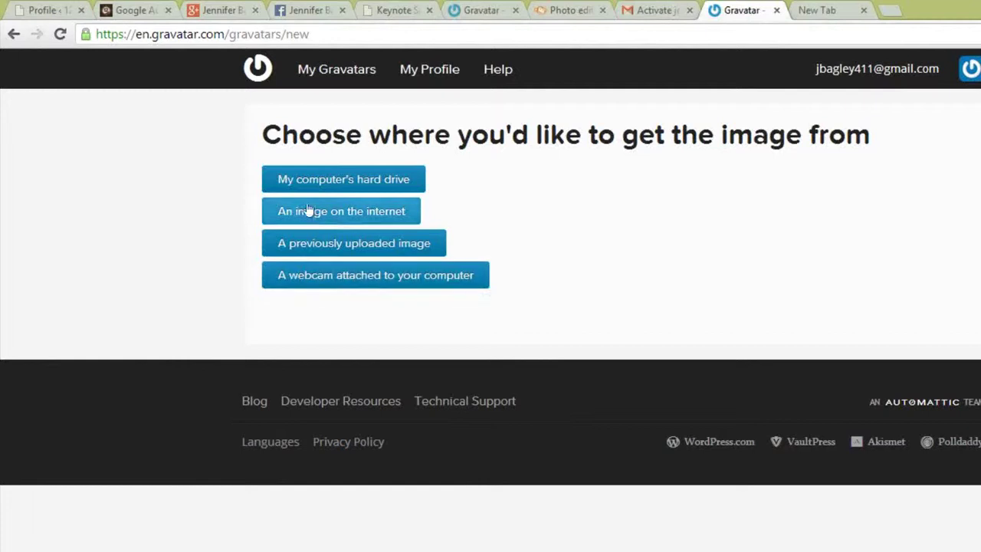
pyautogui.click(365, 181)
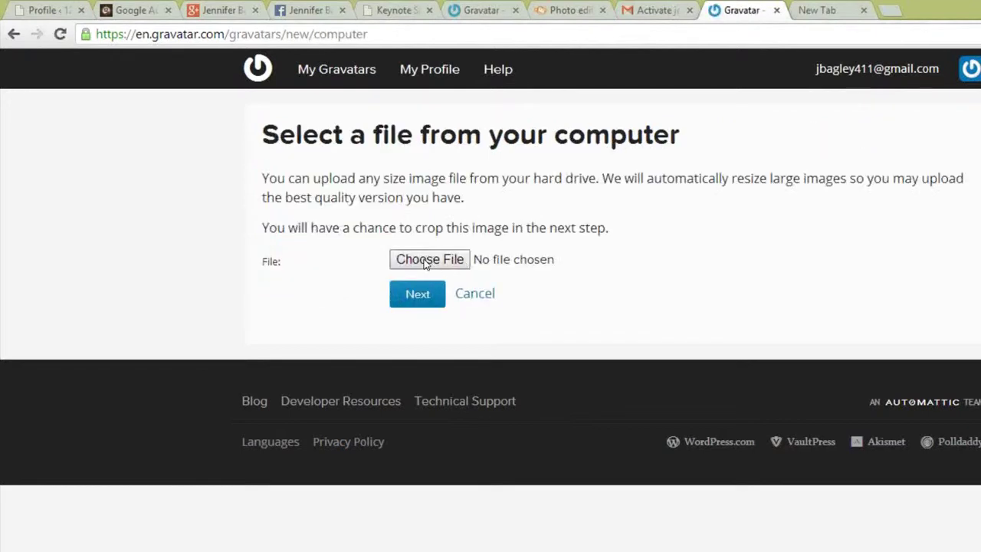
pyautogui.click(427, 261)
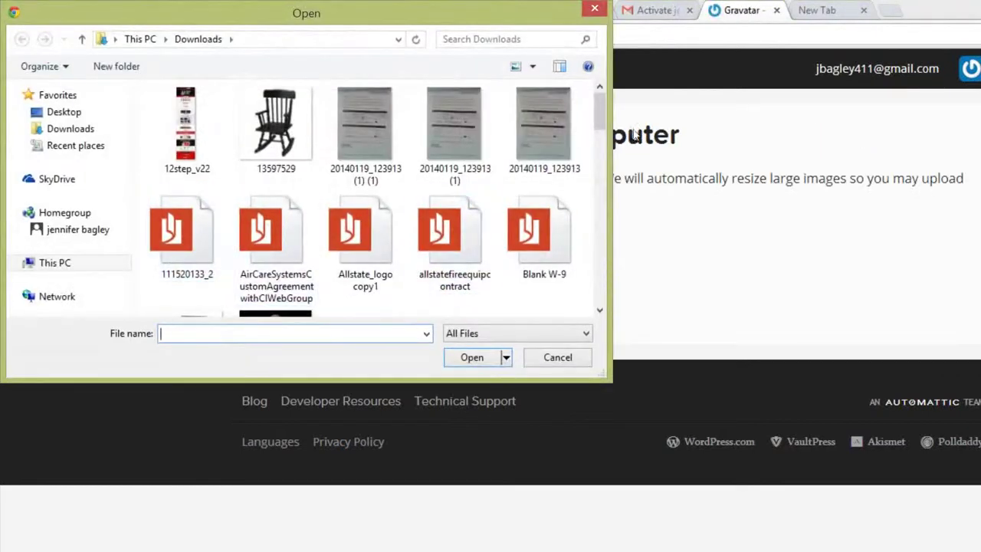
pyautogui.moveTo(602, 114); pyautogui.dragTo(593, 239)
pyautogui.click(194, 214)
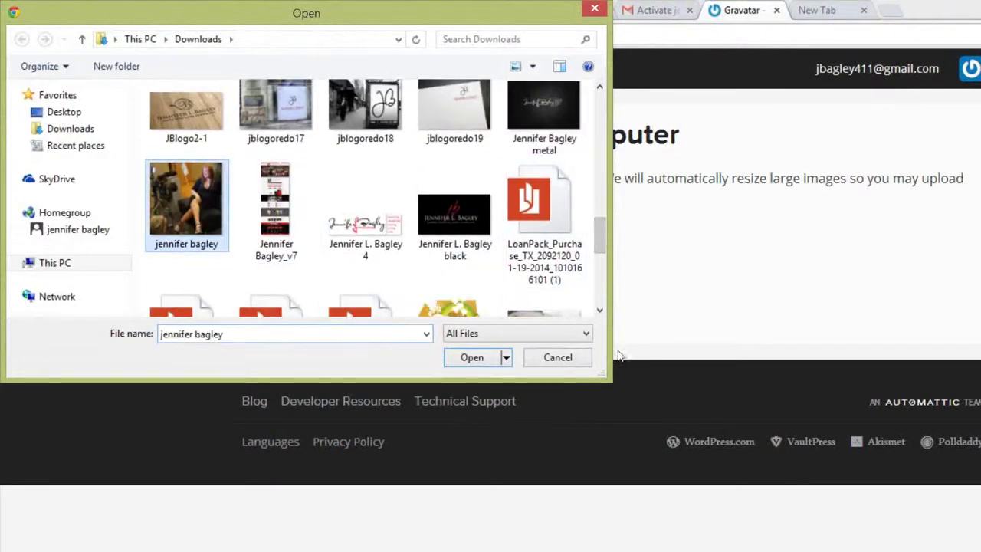
pyautogui.click(463, 362)
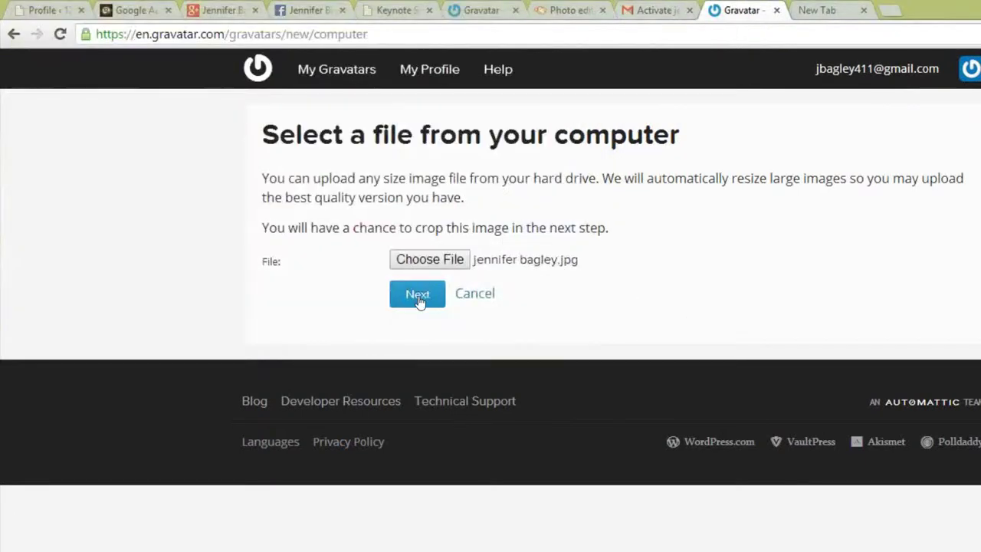
pyautogui.click(416, 294)
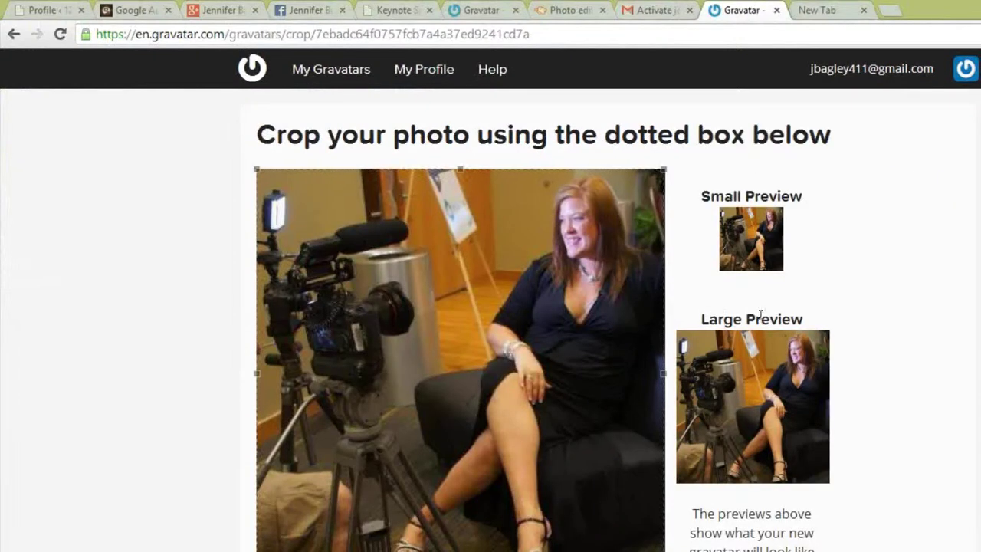
pyautogui.scroll(-2, 900, 431)
pyautogui.click(467, 482)
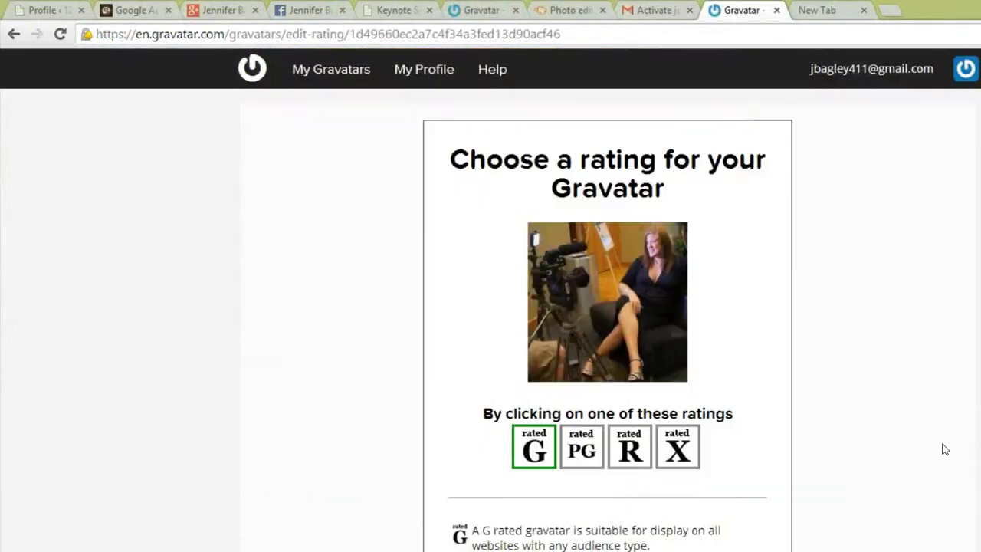
# - Give the avatar a G rating and open the account options menu
pyautogui.scroll(-1, 853, 435)
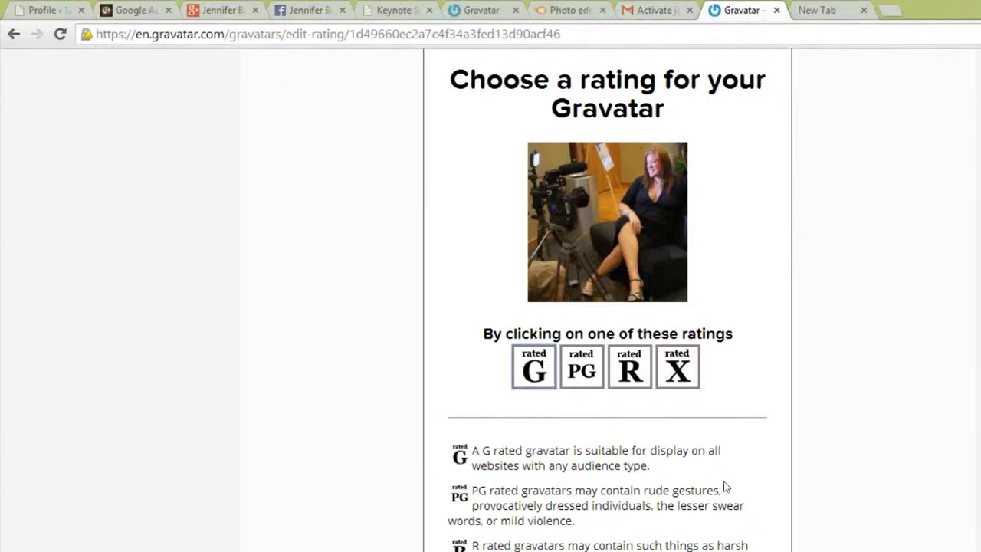
pyautogui.scroll(-2, 698, 486)
pyautogui.scroll(3, 953, 498)
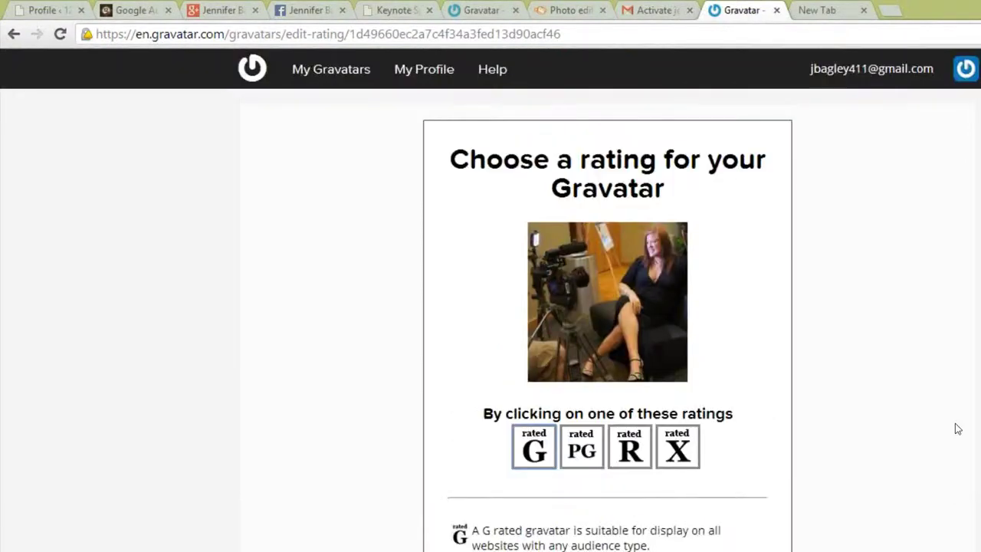
pyautogui.click(967, 70)
# - Fill in the profile's first name, last name and full name fields
pyautogui.click(429, 69)
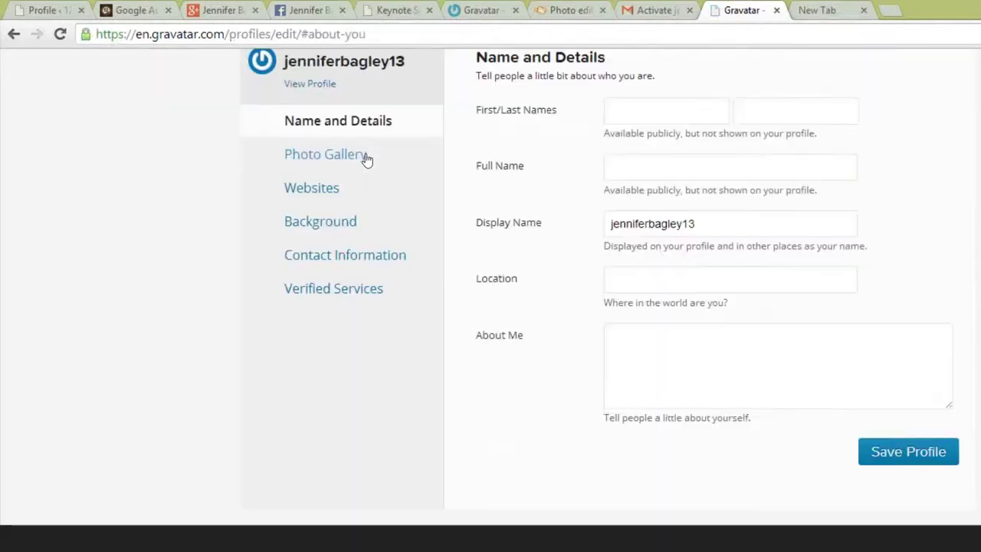
pyautogui.click(635, 109)
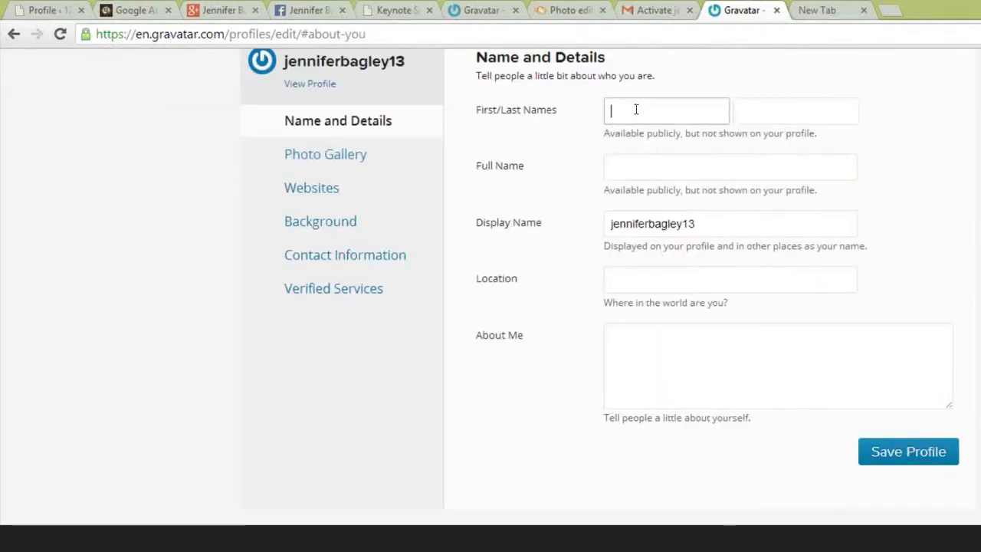
pyautogui.scroll(1, 584, 257)
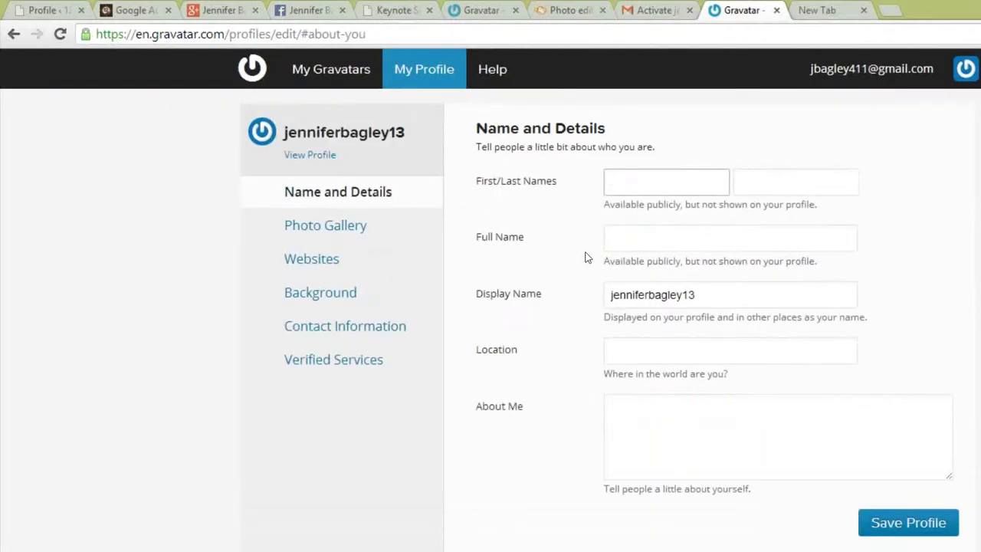
pyautogui.write('Jennifer')
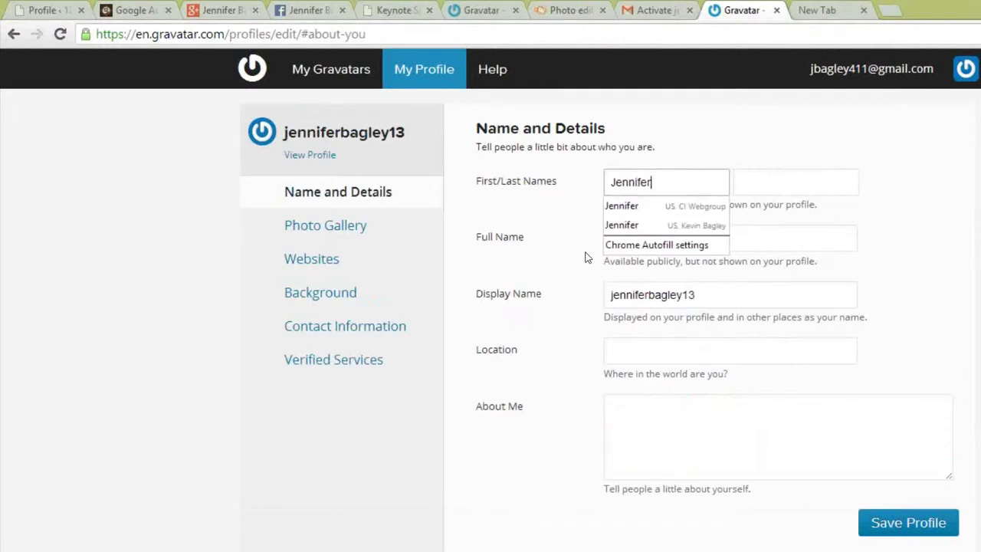
pyautogui.press('Tab')
pyautogui.write('Bagley')
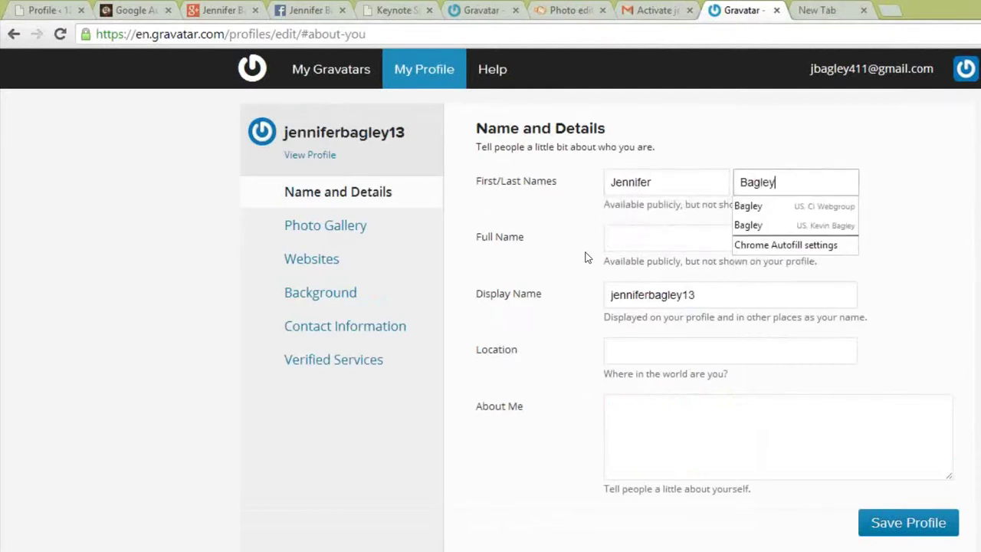
pyautogui.press('Tab')
pyautogui.write('Jennifer ')
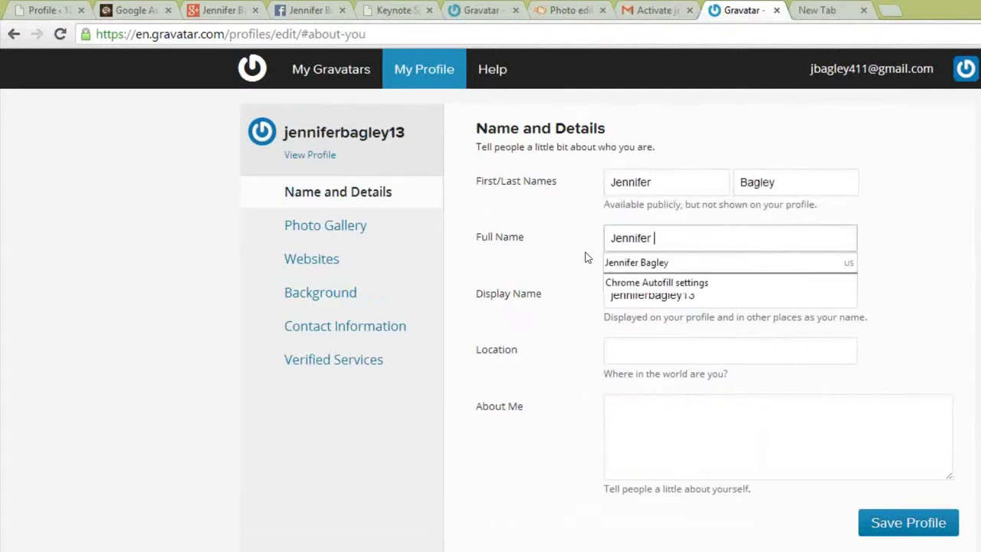
pyautogui.write('Bagley')
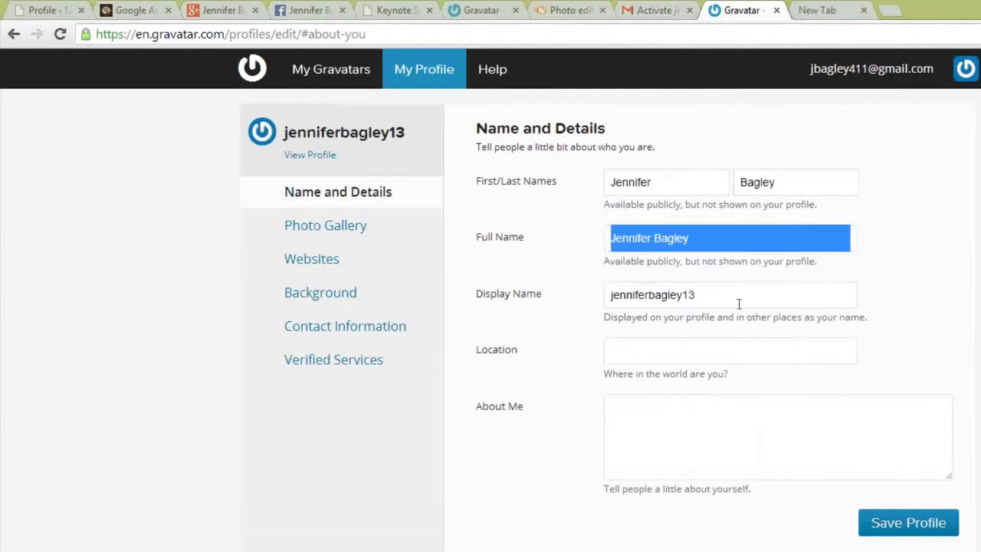
# - Set the display name to a Speaker & CEO title, add Dallas TX location, and save
pyautogui.moveTo(736, 297); pyautogui.dragTo(637, 297)
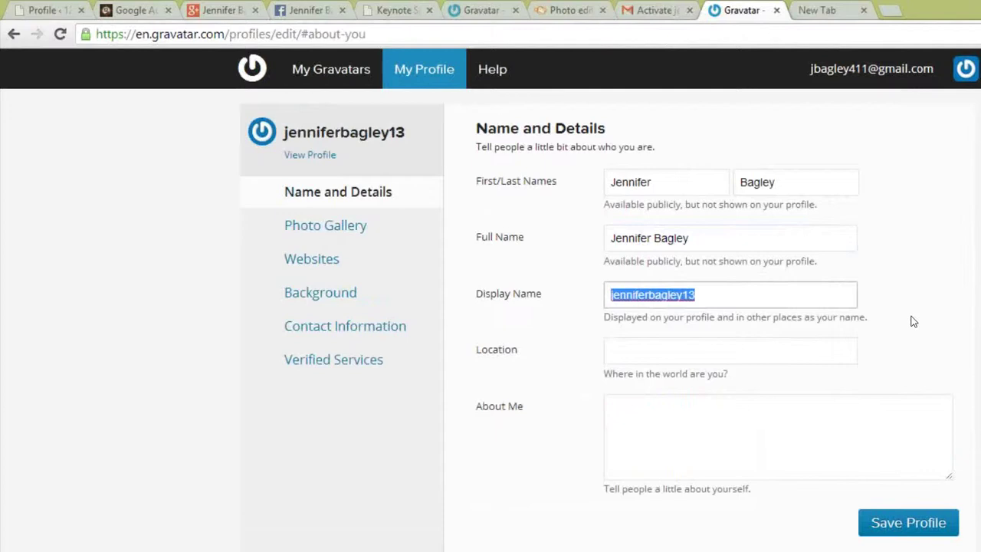
pyautogui.write('Jennif')
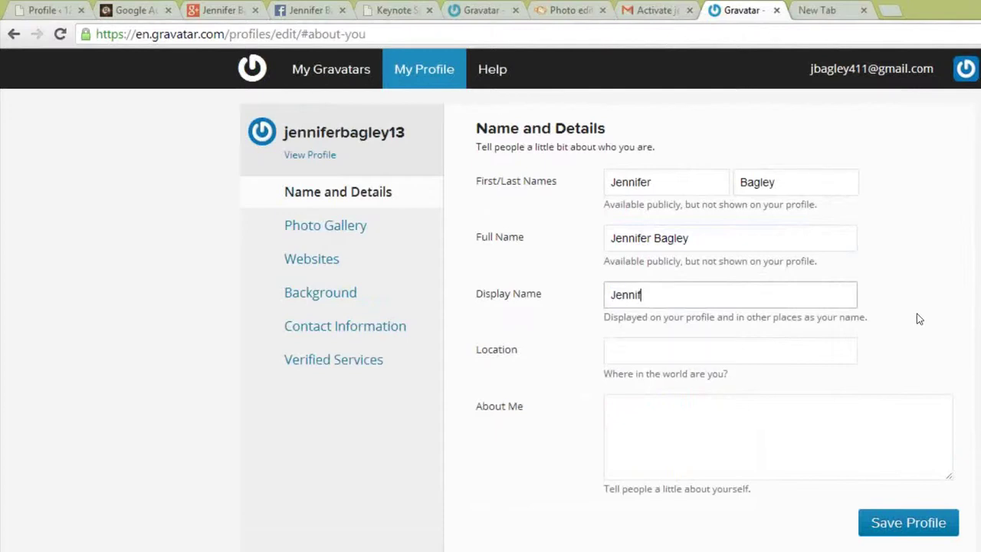
pyautogui.write('er Bagley')
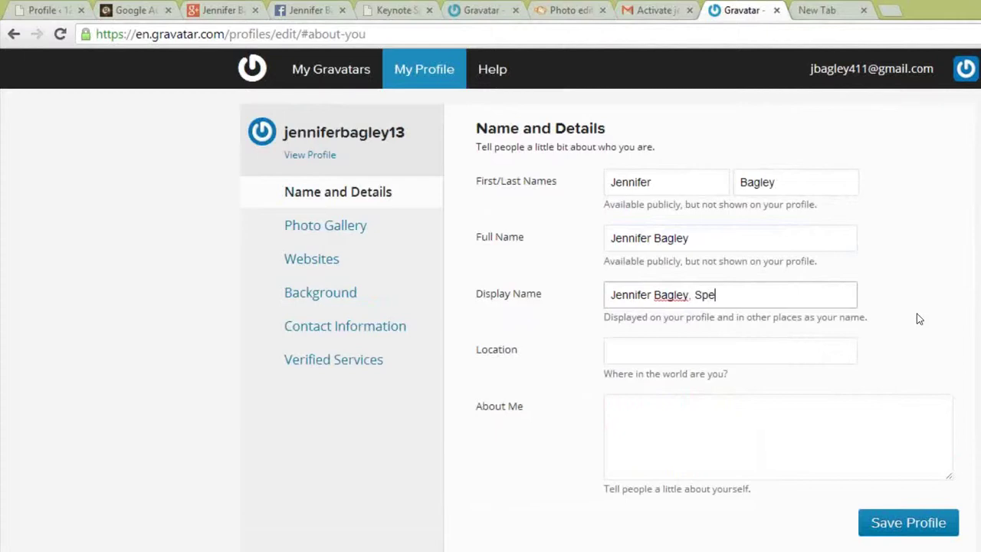
pyautogui.write('aker & C')
pyautogui.write('EO')
pyautogui.click(631, 352)
pyautogui.write('Dallas TX')
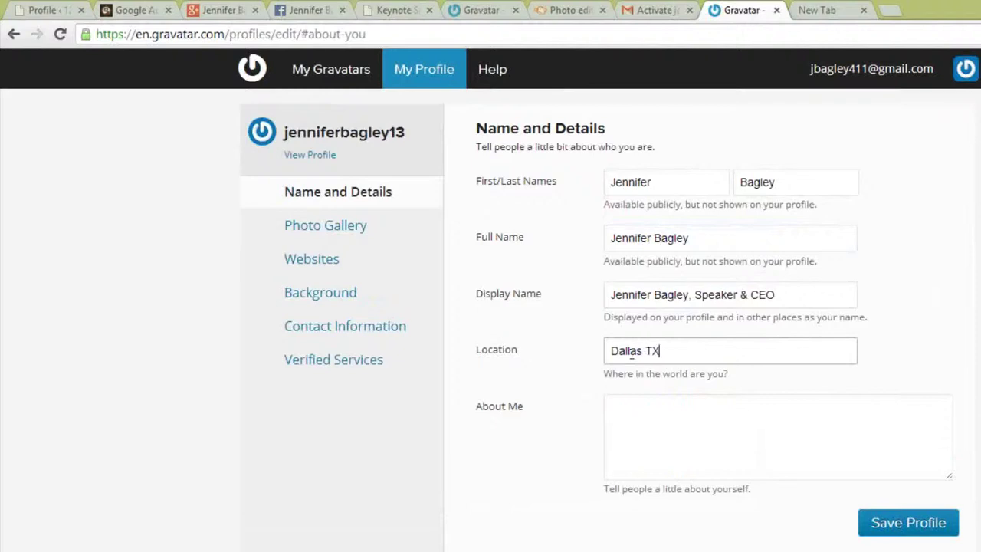
pyautogui.click(644, 407)
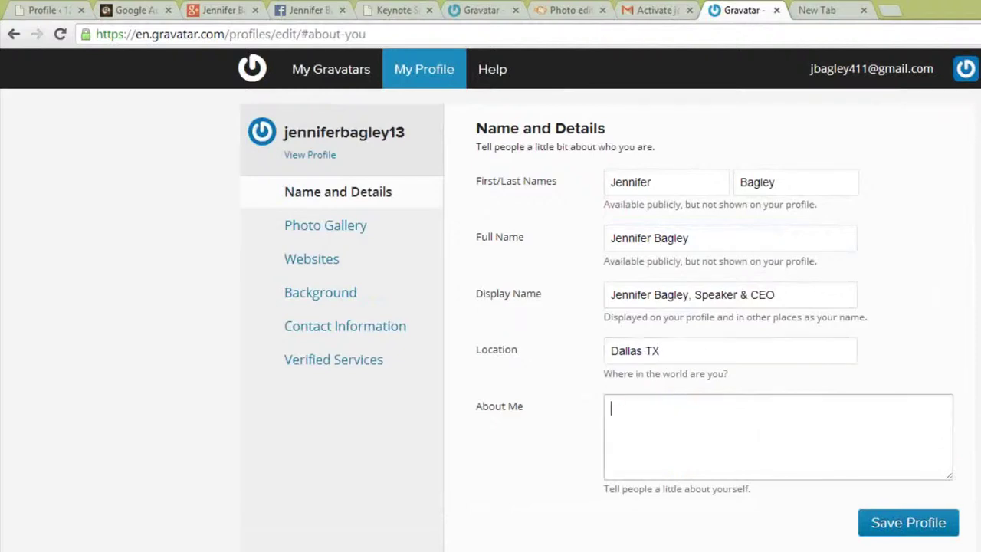
pyautogui.click(936, 524)
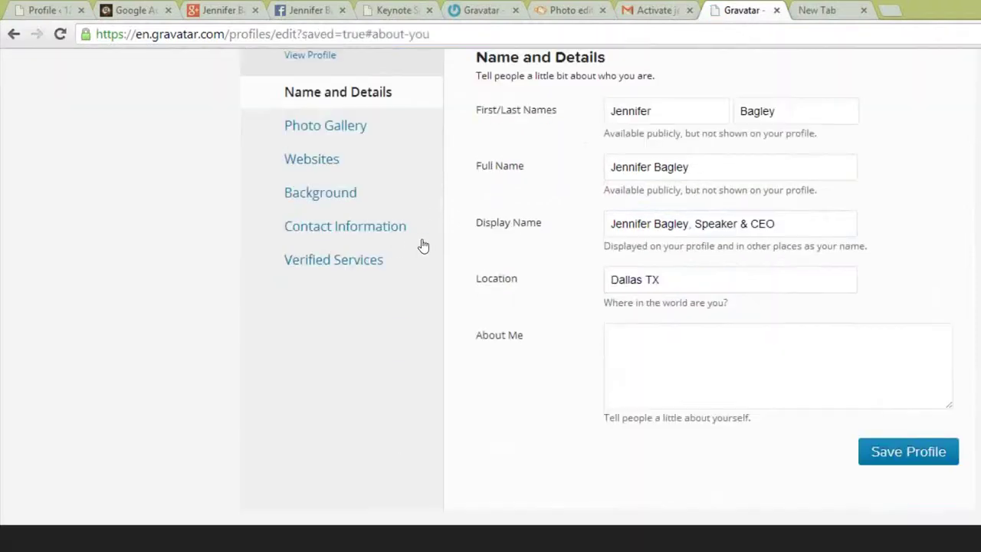
pyautogui.click(354, 131)
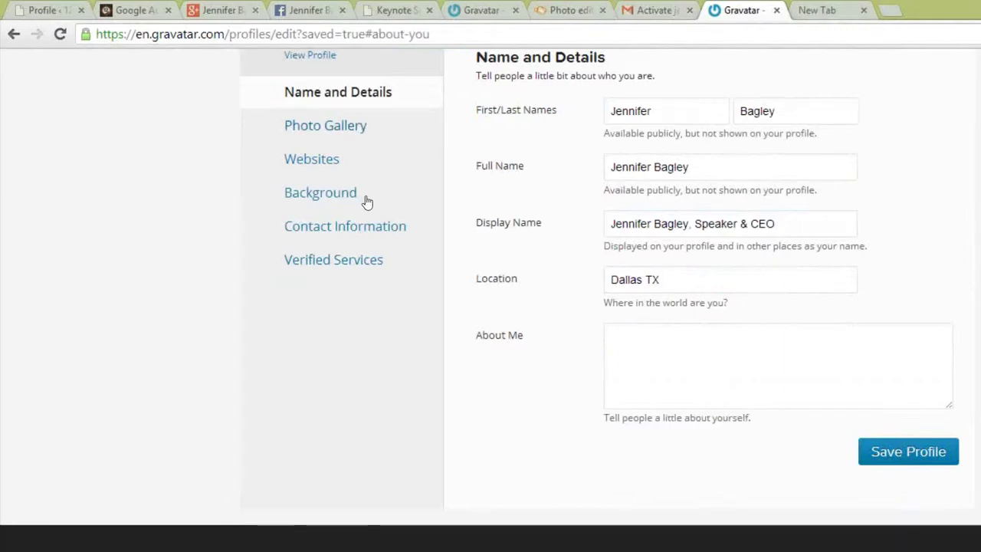
pyautogui.click(322, 277)
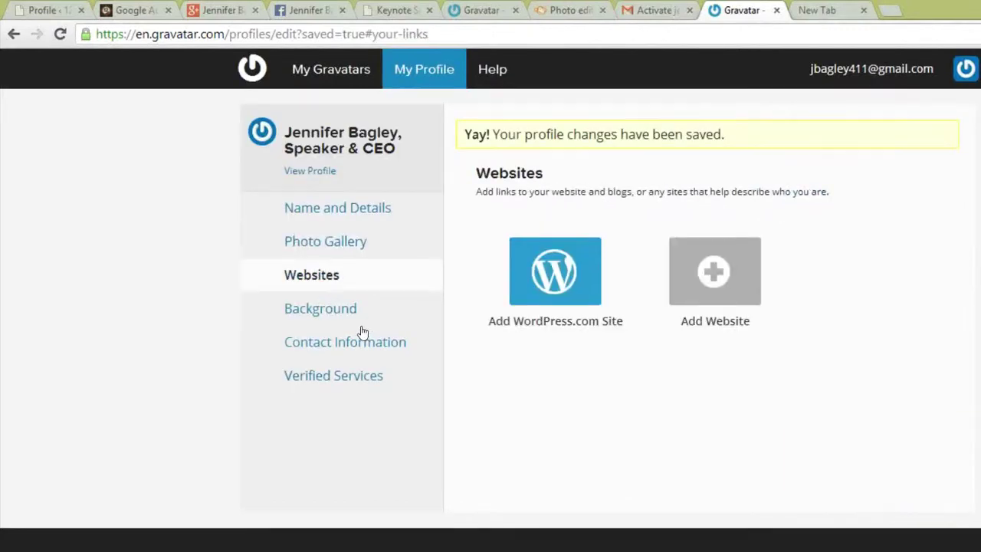
pyautogui.click(724, 272)
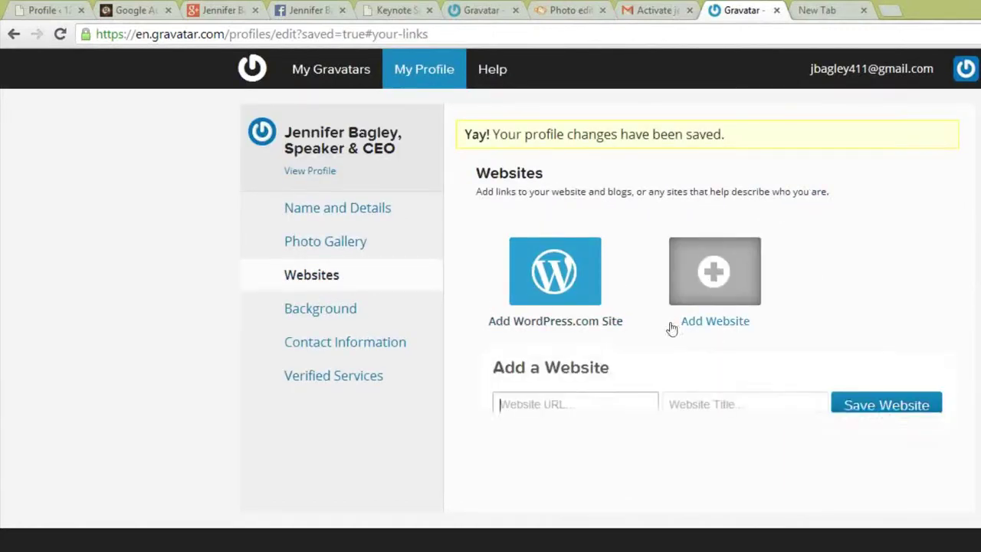
pyautogui.write('ww.')
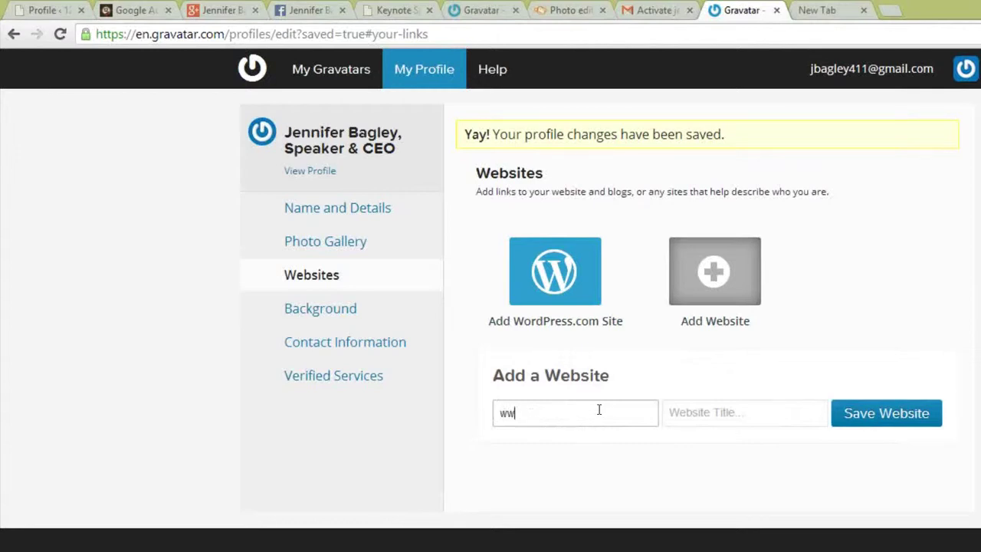
pyautogui.write('ciwebg')
pyautogui.write('roup.com')
pyautogui.press('Tab')
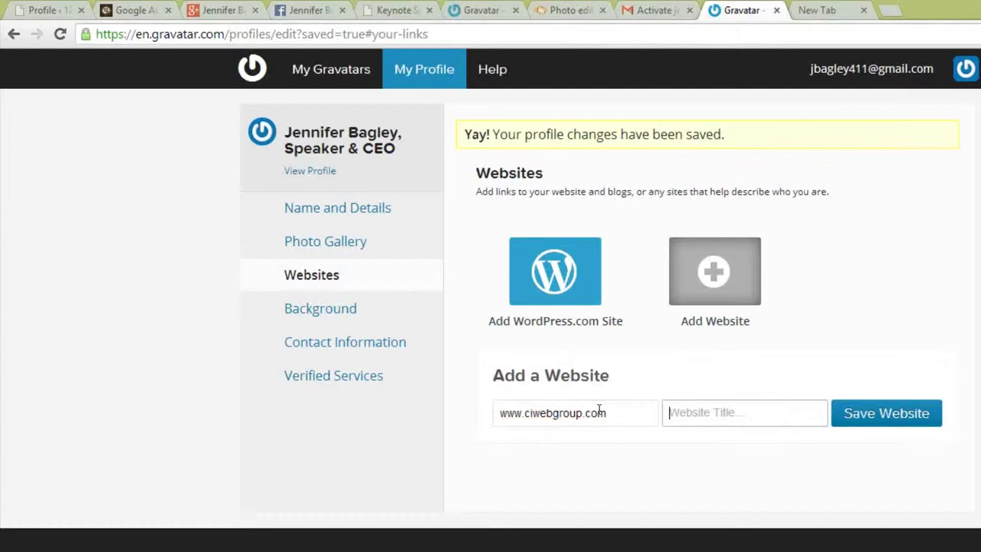
pyautogui.write('CI Wen G')
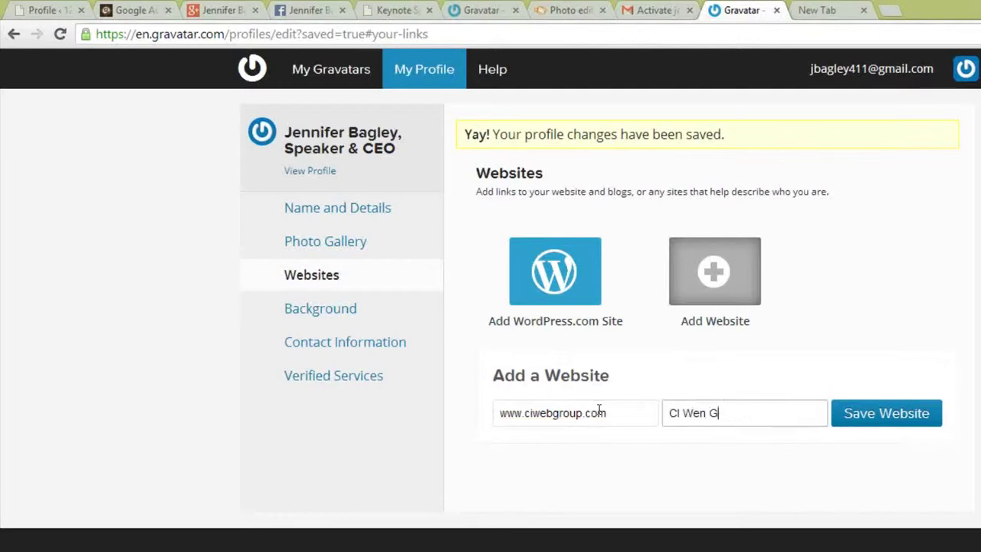
pyautogui.press('BackSpace')
pyautogui.press('BackSpace')
pyautogui.press('BackSpace')
pyautogui.write('roup')
pyautogui.click(901, 413)
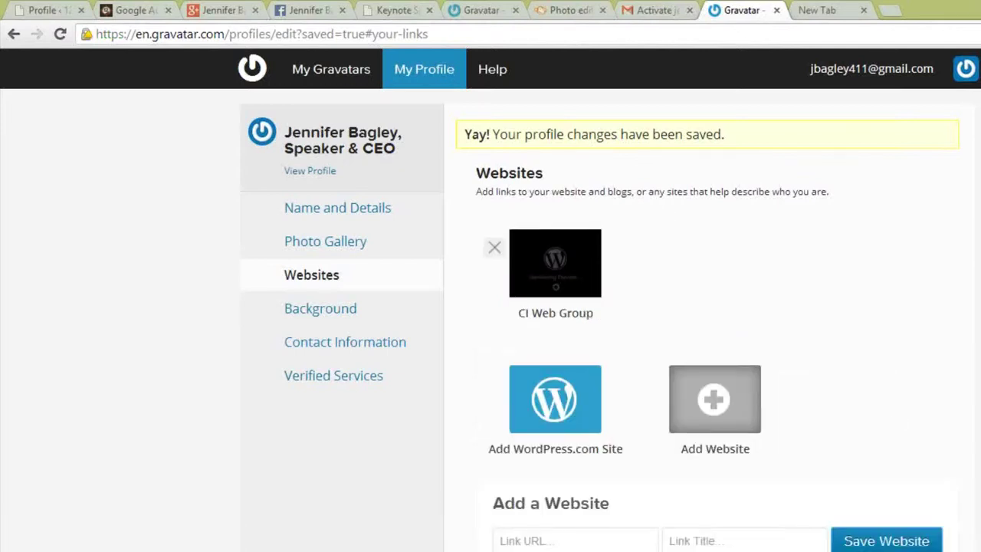
pyautogui.click(522, 539)
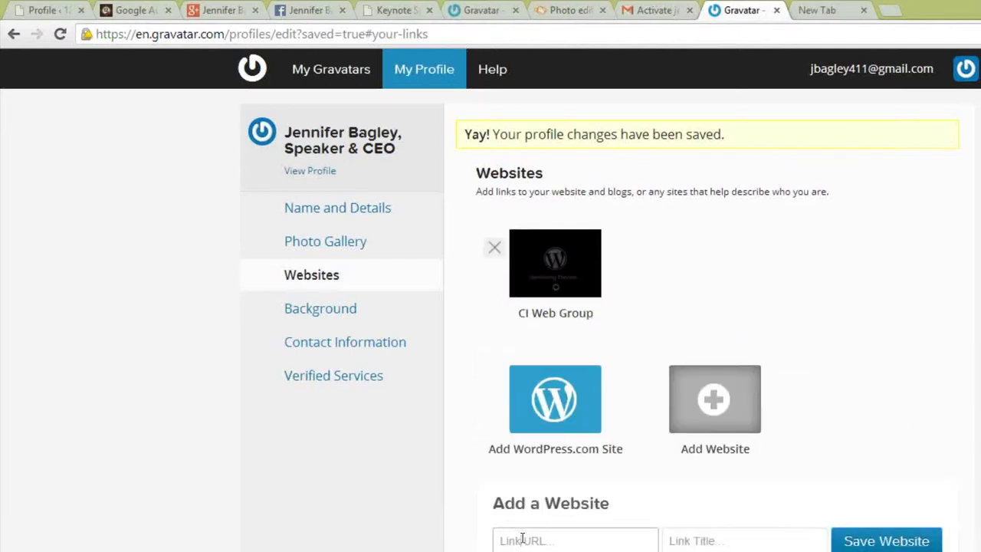
pyautogui.write('www.')
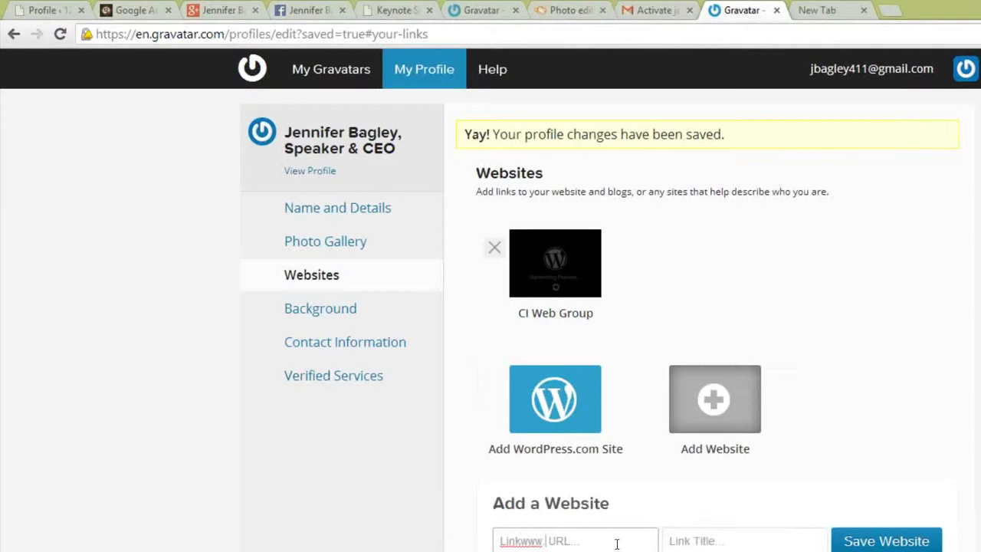
pyautogui.click(730, 395)
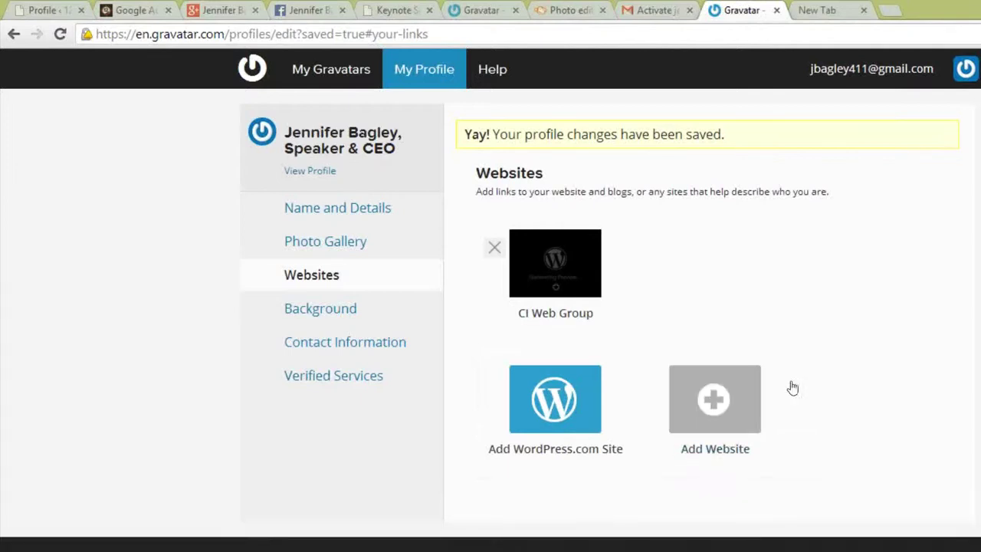
pyautogui.click(703, 434)
pyautogui.hotkey('ctrl', 'a')
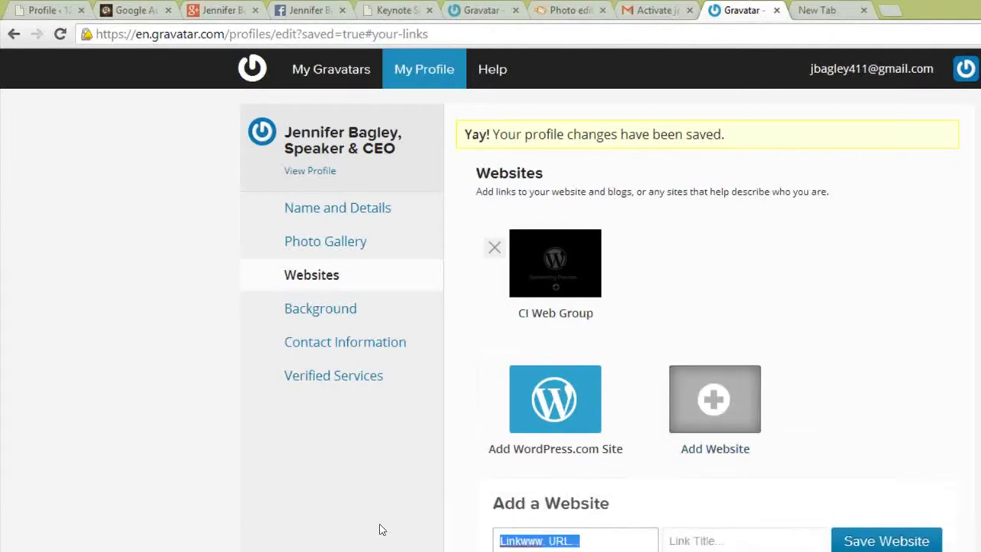
pyautogui.write('www')
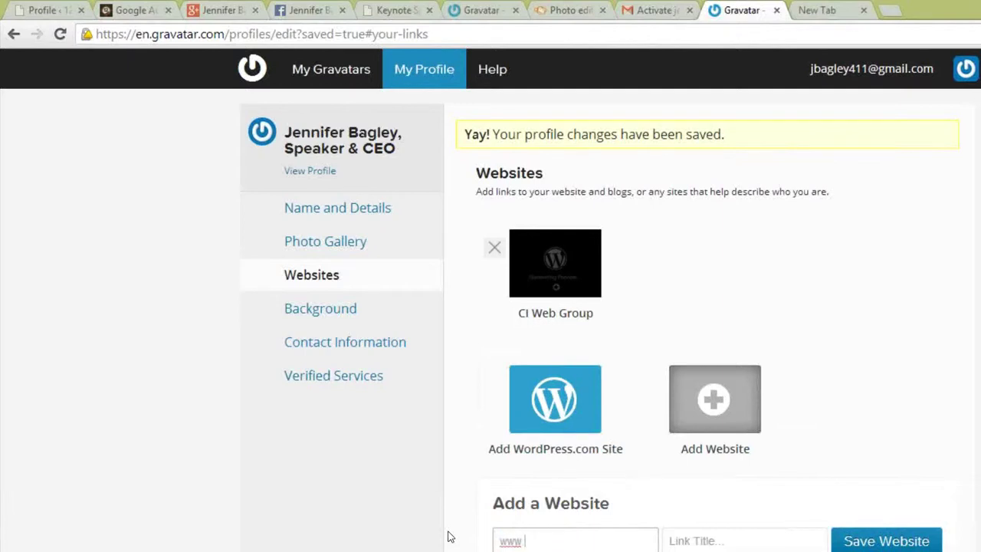
pyautogui.write('.12st')
pyautogui.write('ep')
pyautogui.write('mal')
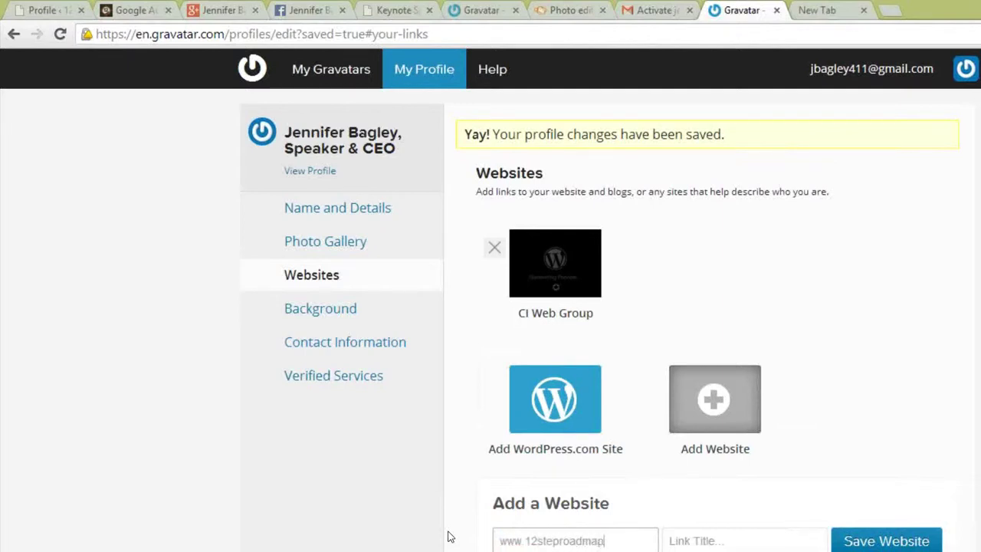
pyautogui.write('.com')
pyautogui.press('Tab')
pyautogui.write('1')
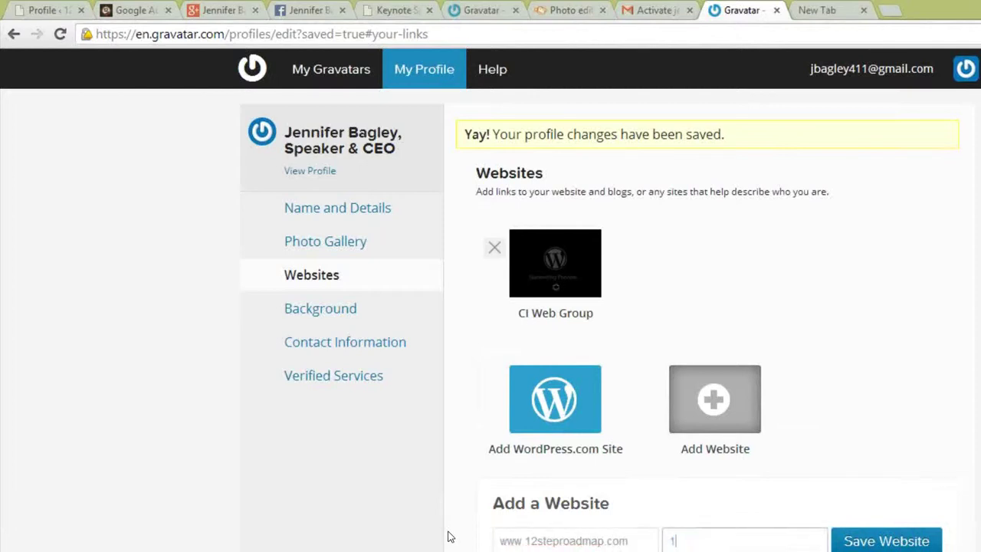
pyautogui.write('Roadm')
pyautogui.write('ap')
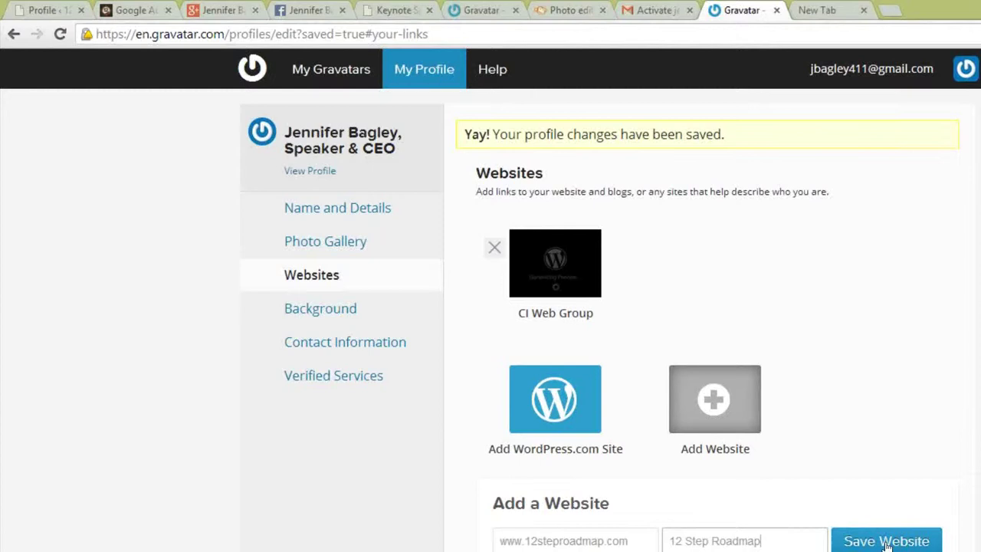
pyautogui.click(864, 540)
# - Add the personal speaker website link with its speaker title
pyautogui.click(575, 538)
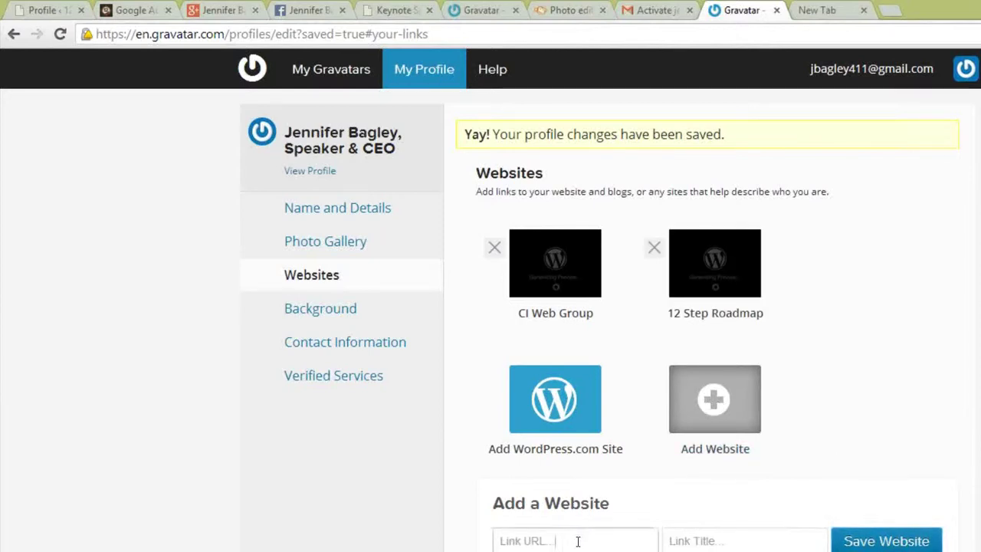
pyautogui.write('w.j')
pyautogui.write('enniferb')
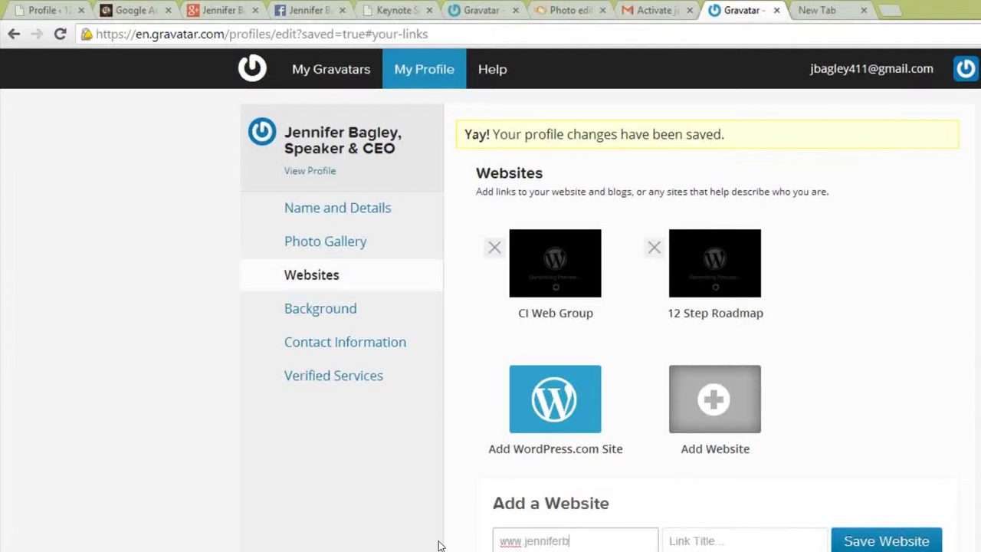
pyautogui.write('agley.com')
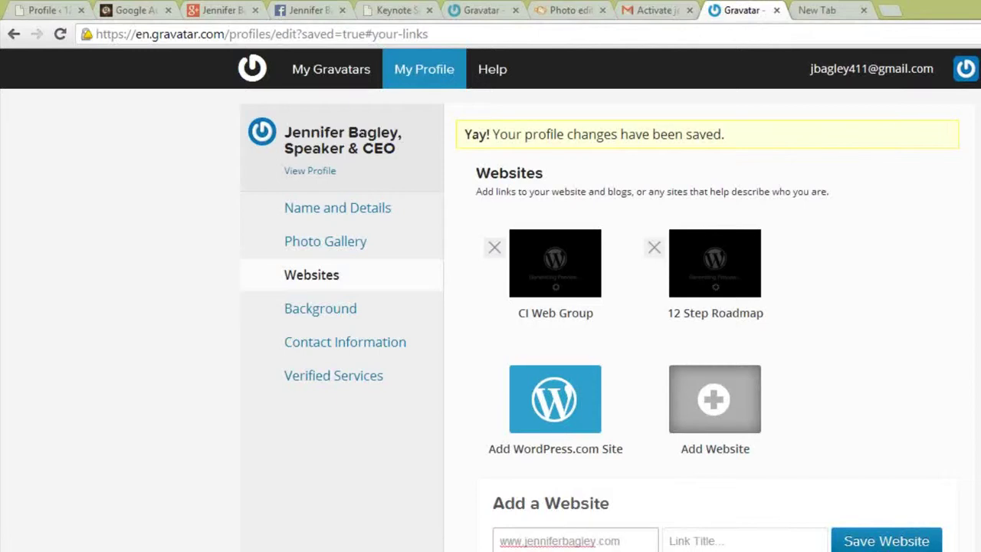
pyautogui.press('Tab')
pyautogui.write('J')
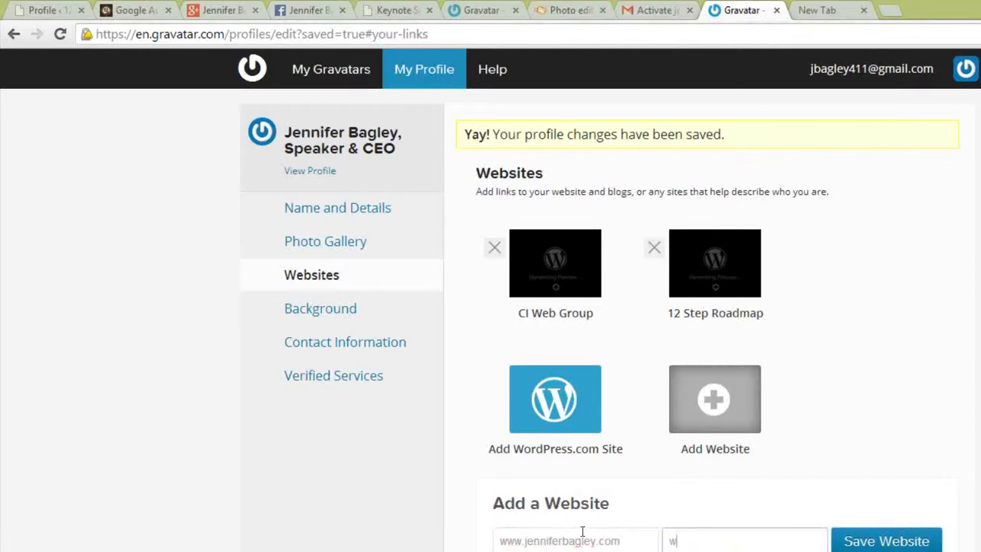
pyautogui.press('BackSpace')
pyautogui.write('Jennfier Bagl')
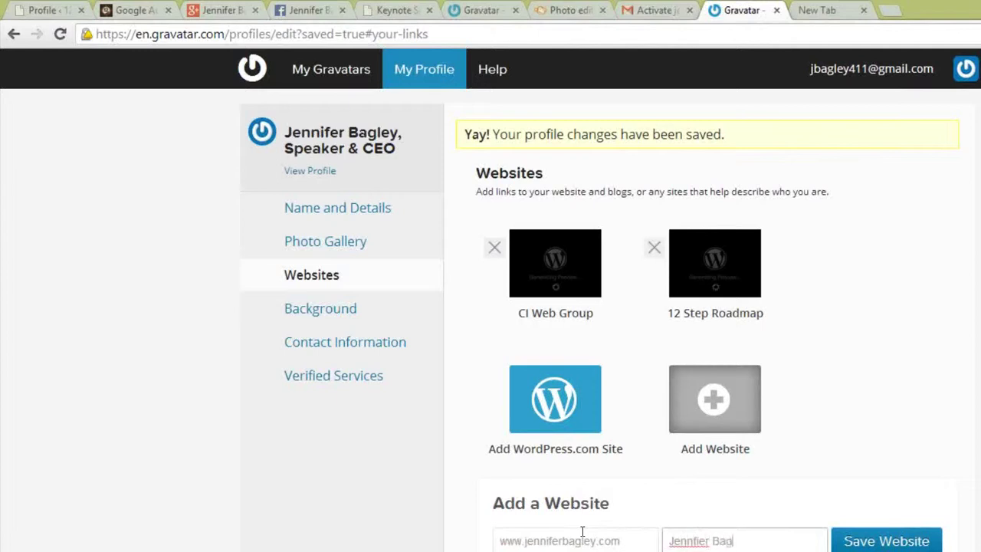
pyautogui.write('ey Speaker')
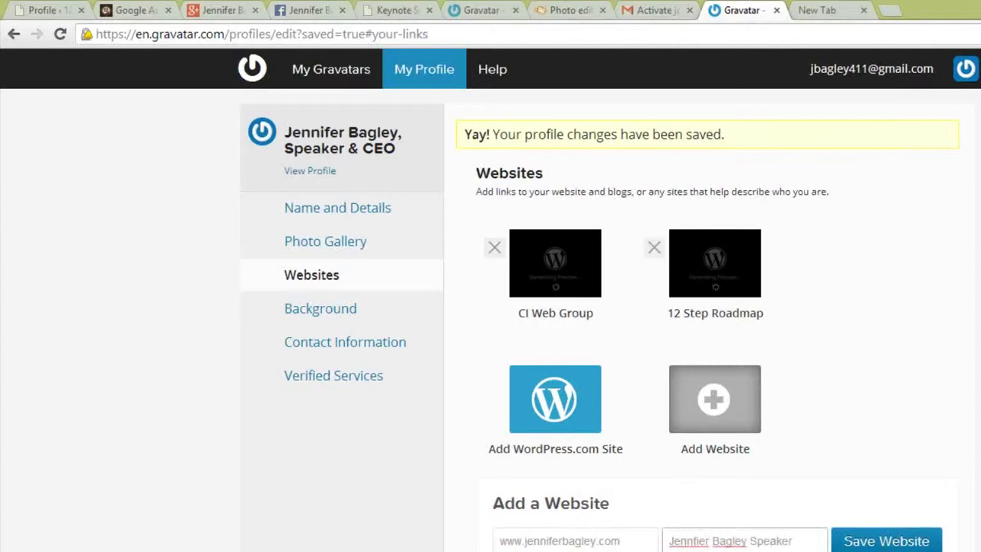
pyautogui.press('Return')
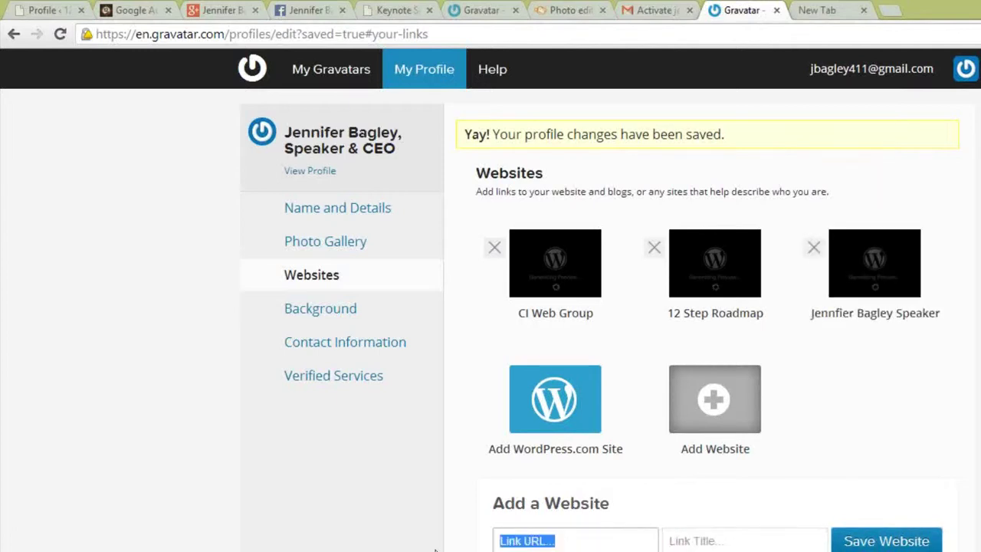
pyautogui.write('www.d')
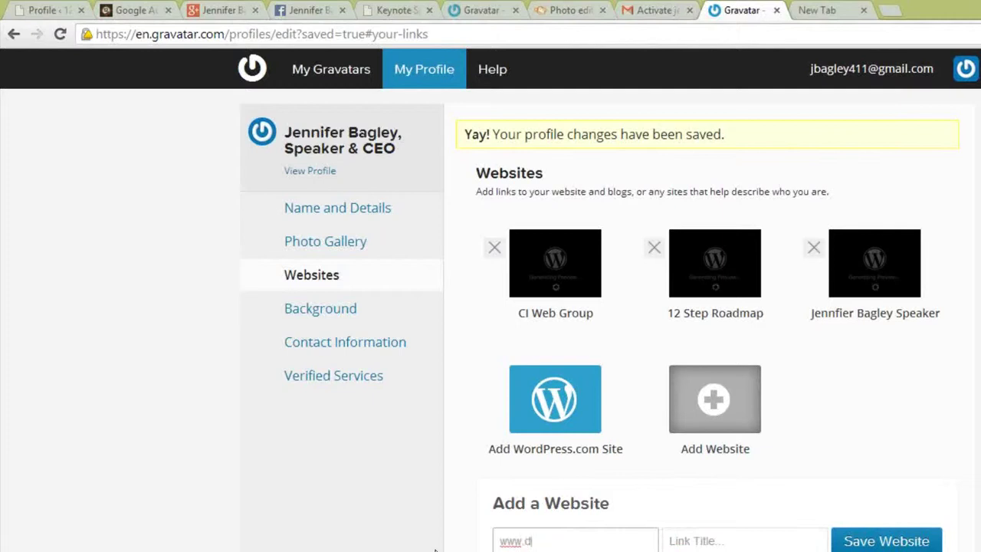
pyautogui.write('nettv.com')
pyautogui.click(751, 546)
pyautogui.write('DNet')
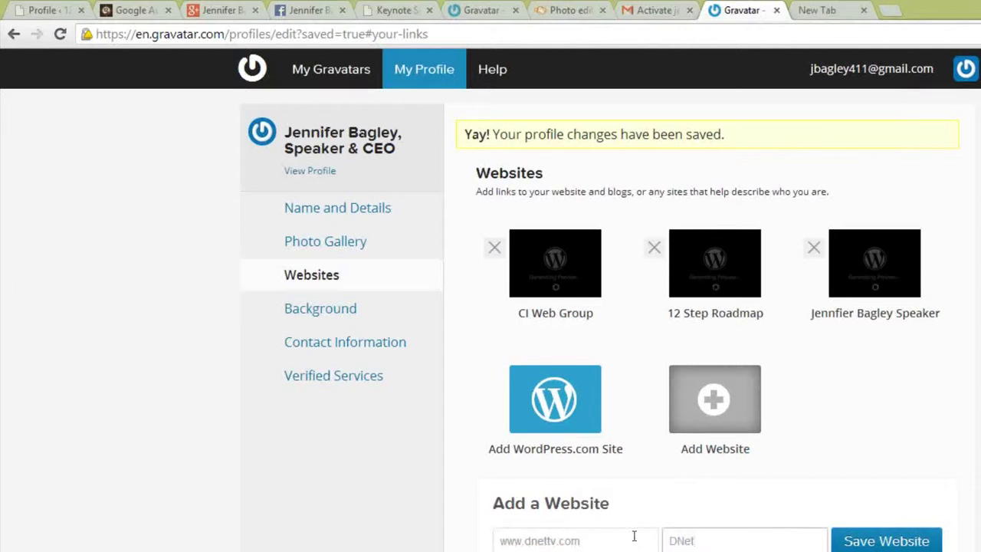
pyautogui.press('Return')
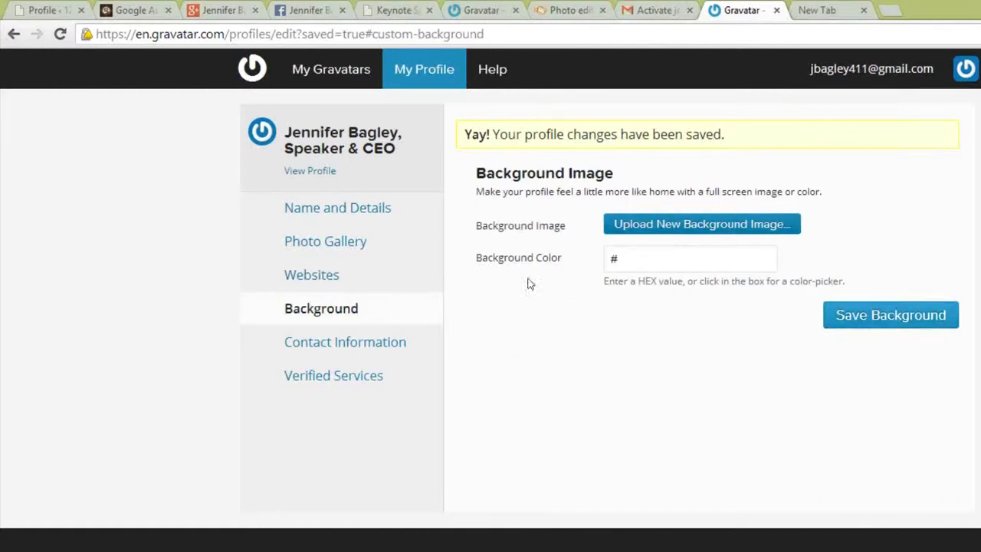
# - Pick CI Web 03-01 from Downloads as the new background image file
pyautogui.click(720, 226)
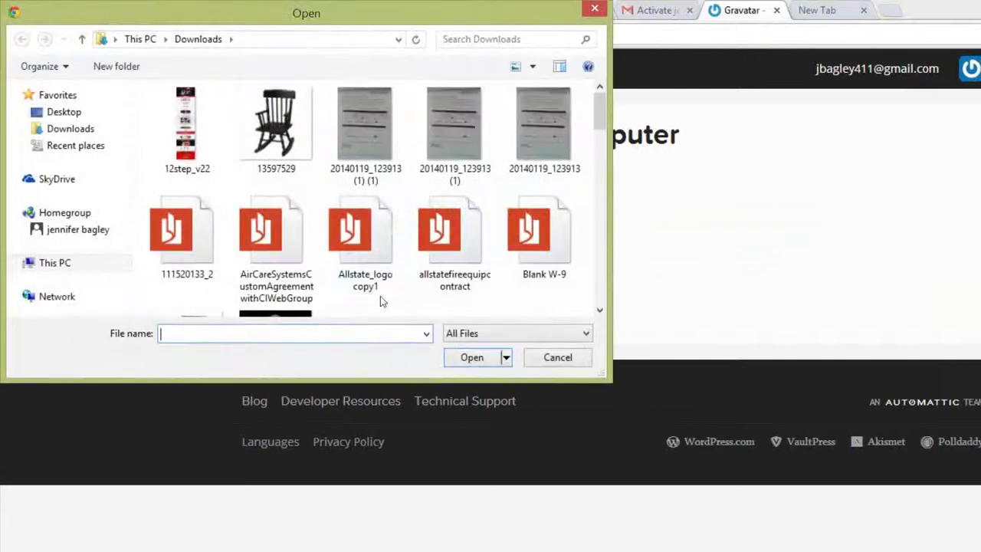
pyautogui.moveTo(606, 115); pyautogui.dragTo(605, 137)
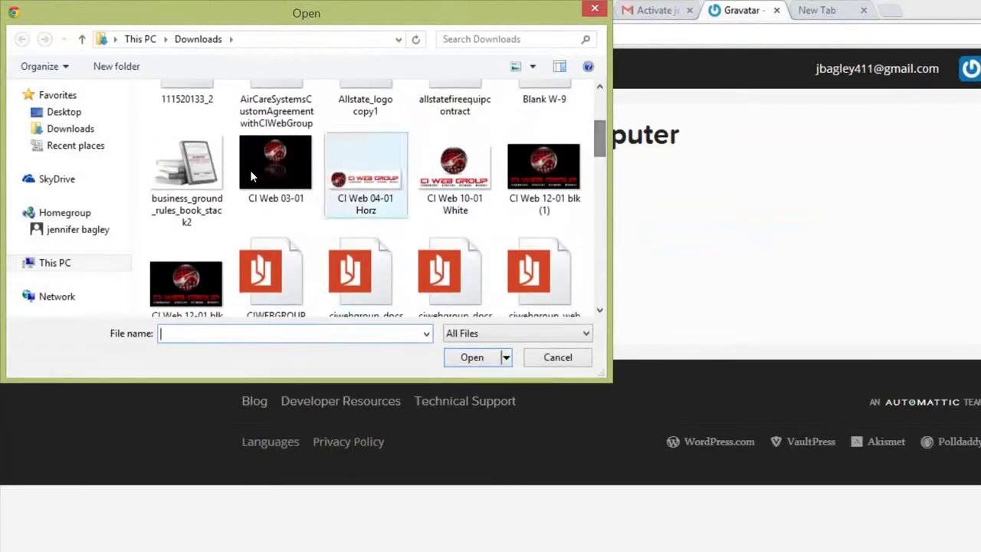
pyautogui.click(281, 163)
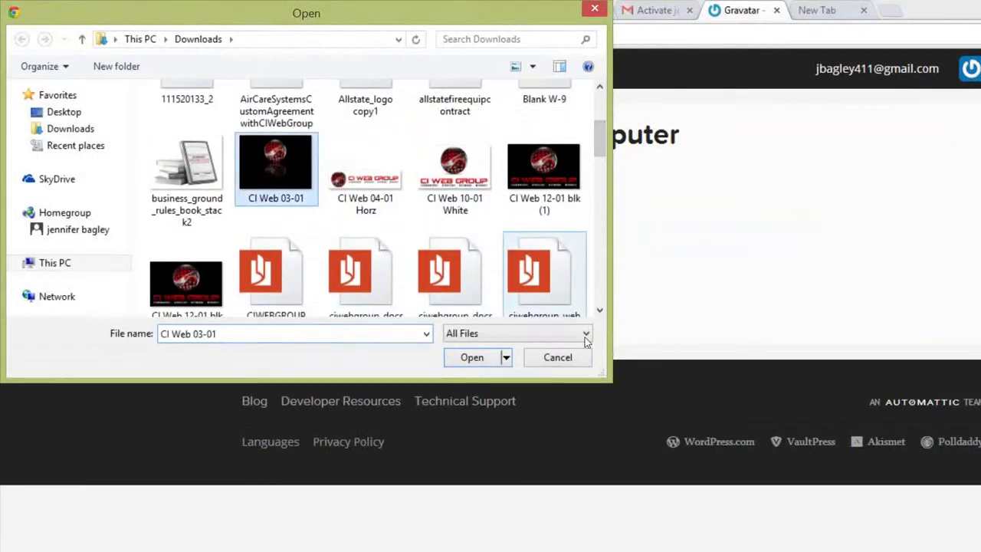
pyautogui.click(471, 357)
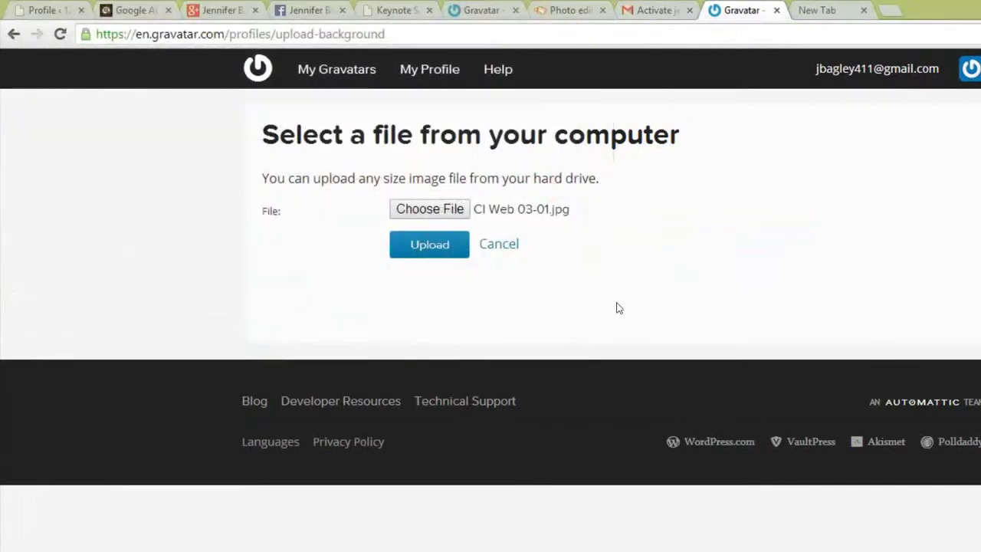
# - Upload CI Web 03-01, then replace it with the CI Web 12-01 blk logo background
pyautogui.click(413, 249)
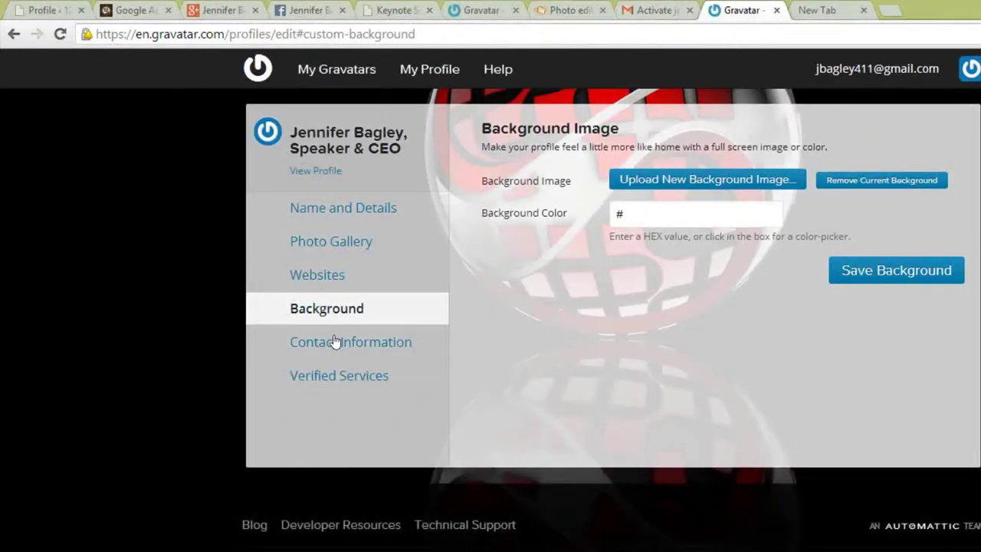
pyautogui.click(733, 181)
pyautogui.click(427, 215)
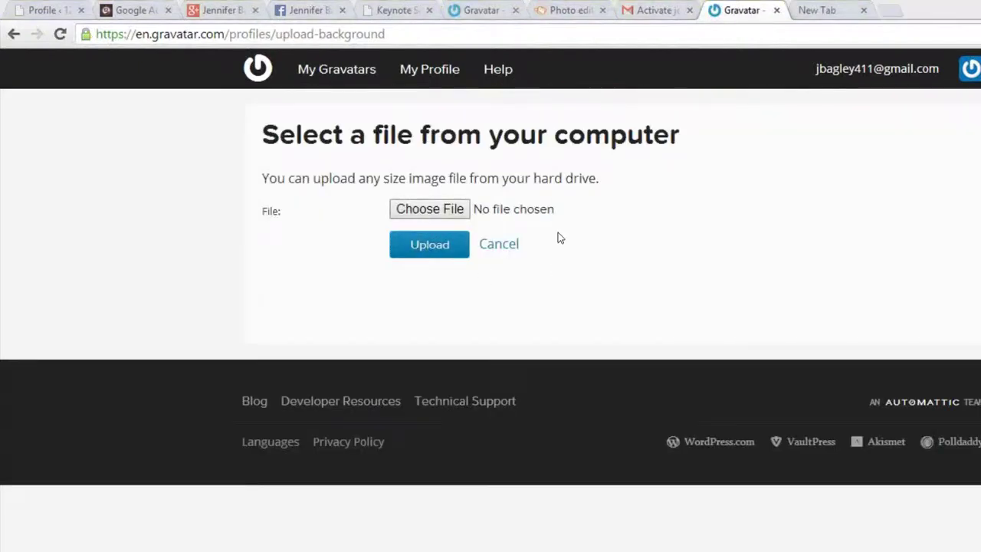
pyautogui.moveTo(599, 119)
pyautogui.mouseDown()
pyautogui.moveTo(600, 160)
pyautogui.moveTo(601, 135)
pyautogui.mouseUp()
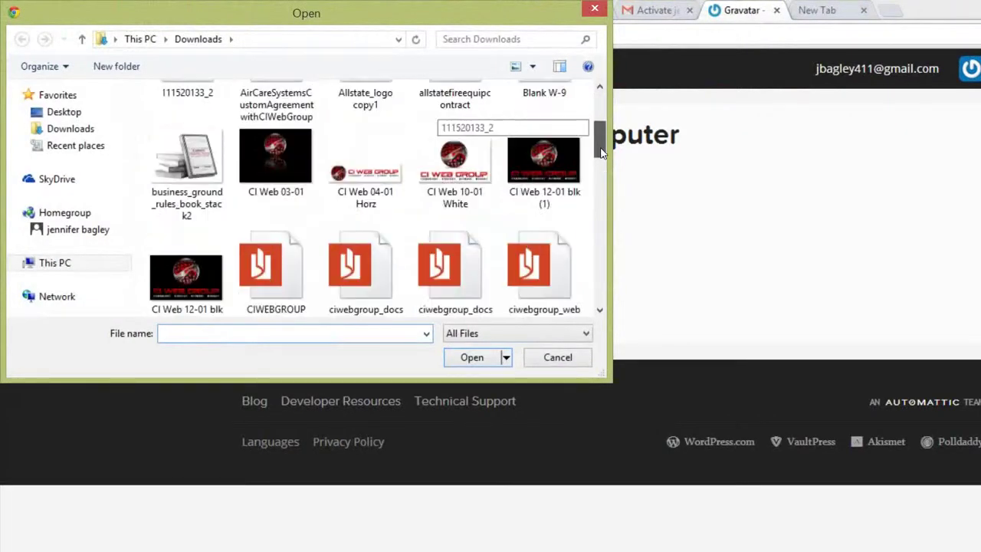
pyautogui.click(195, 287)
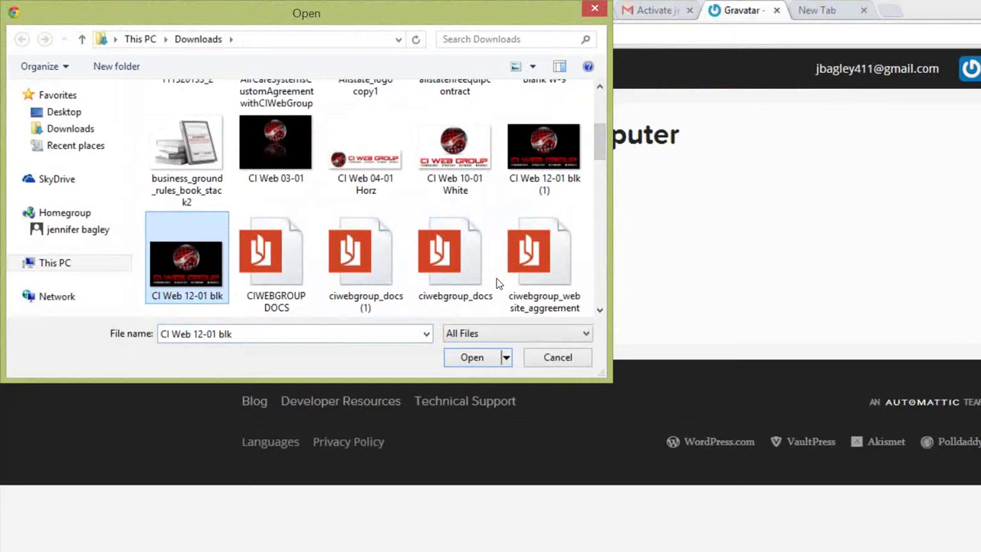
pyautogui.click(472, 357)
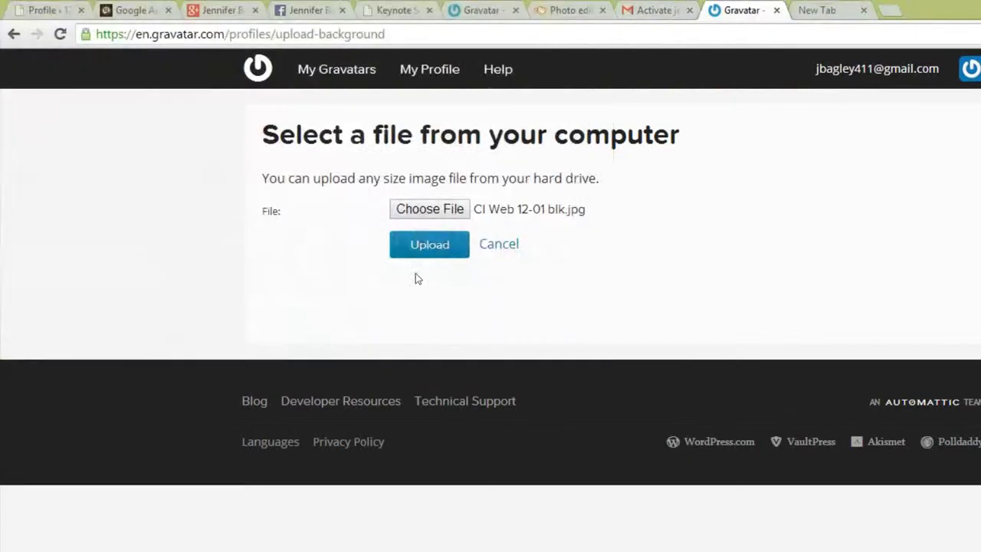
pyautogui.click(444, 246)
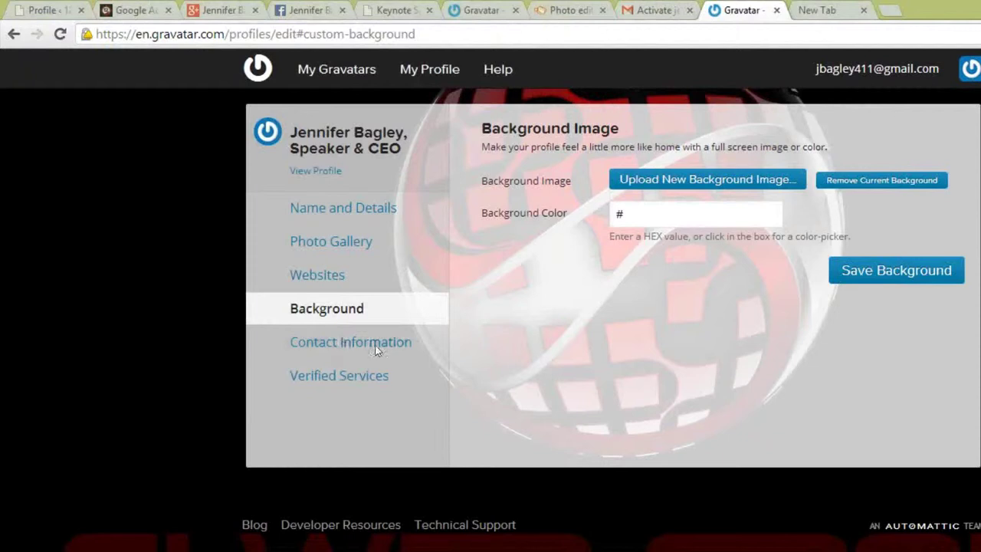
# - Add the work e-mail address as the first contact entry
pyautogui.click(374, 344)
pyautogui.click(537, 181)
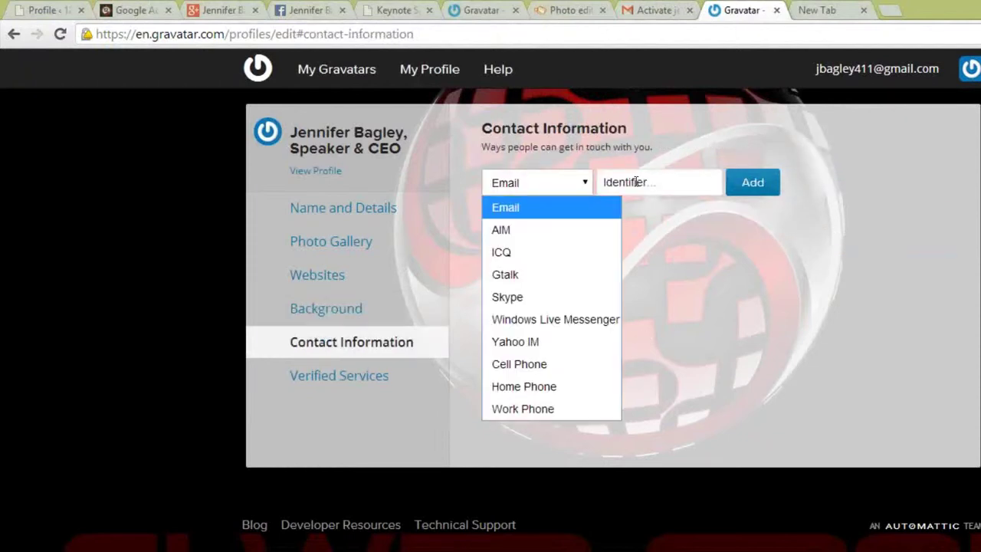
pyautogui.click(702, 188)
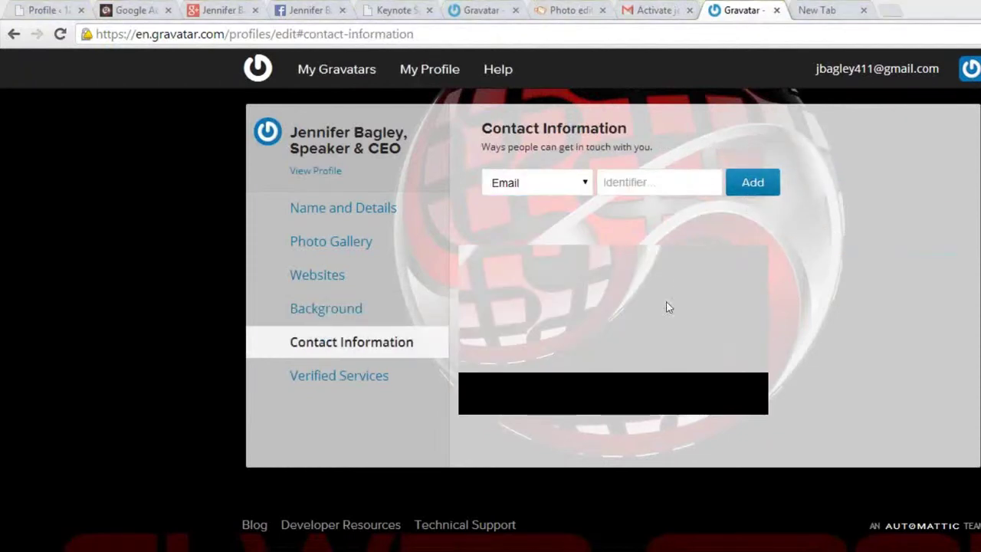
pyautogui.click(651, 179)
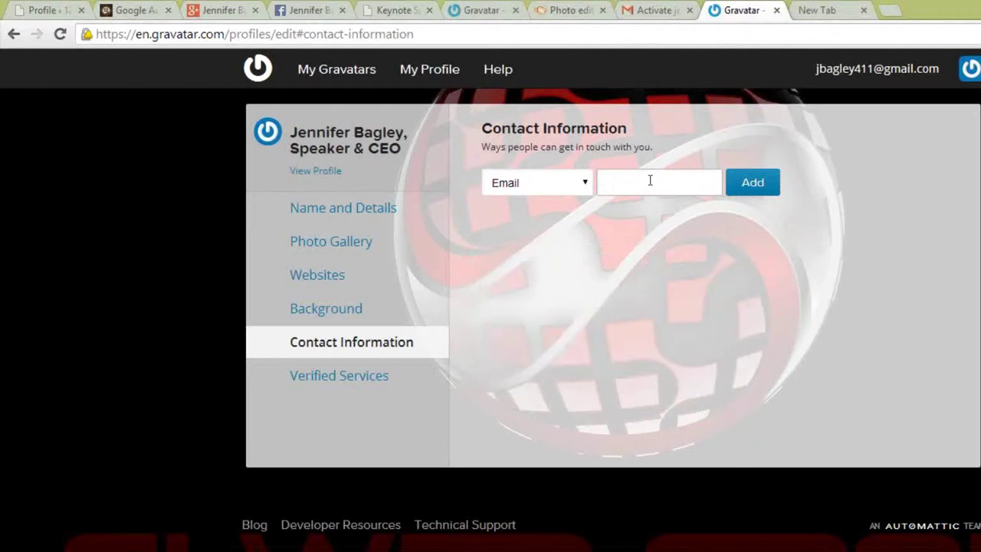
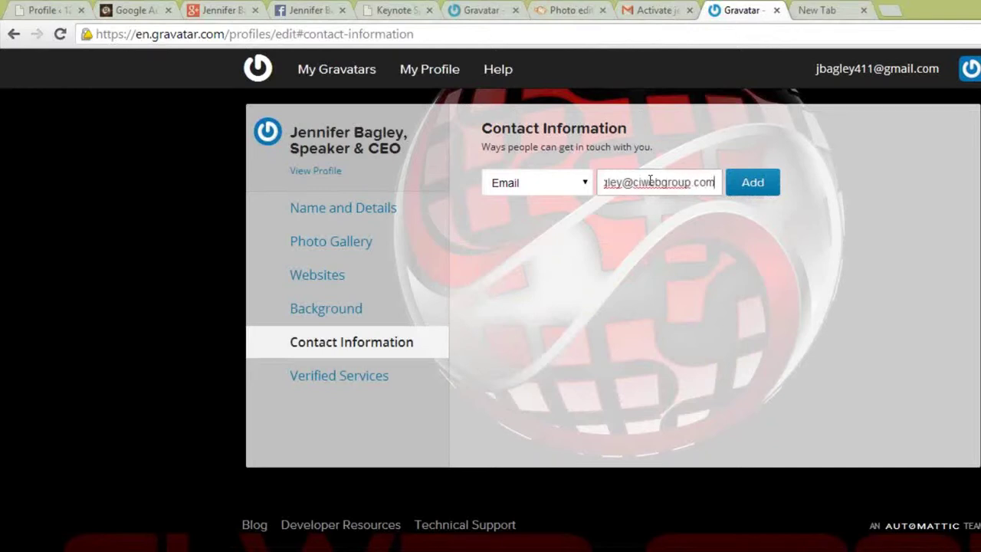
pyautogui.click(756, 182)
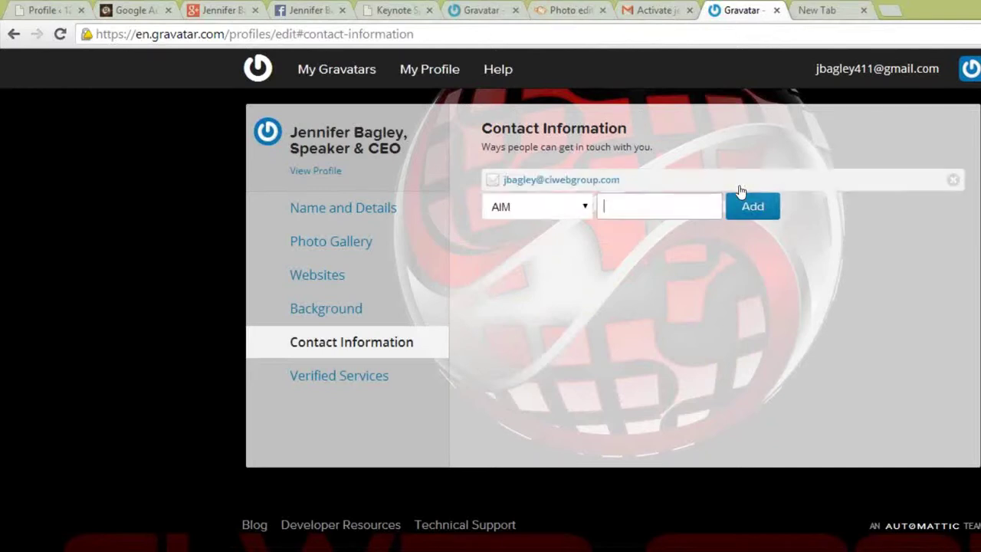
# - Add a Skype name and a work phone number to the contacts
pyautogui.click(582, 207)
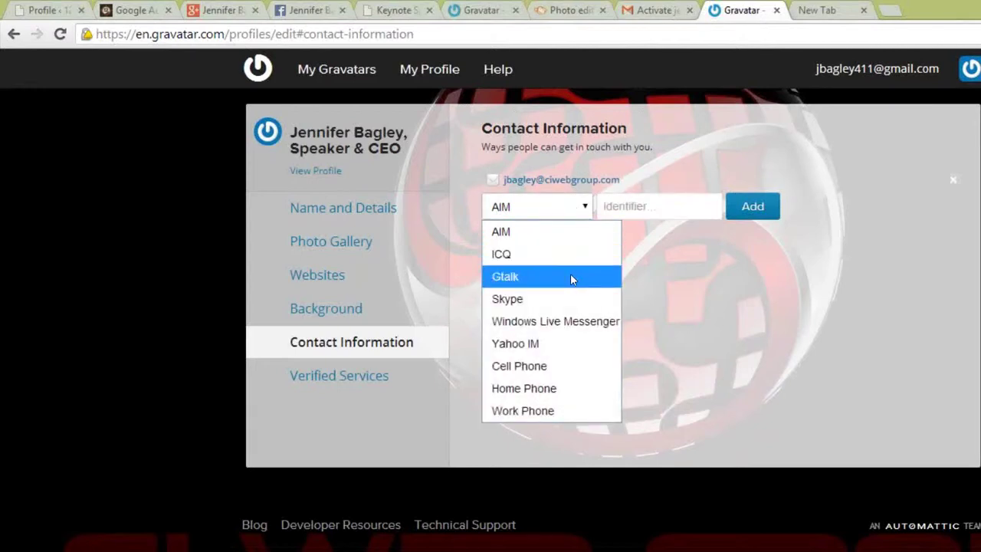
pyautogui.click(509, 298)
pyautogui.click(626, 205)
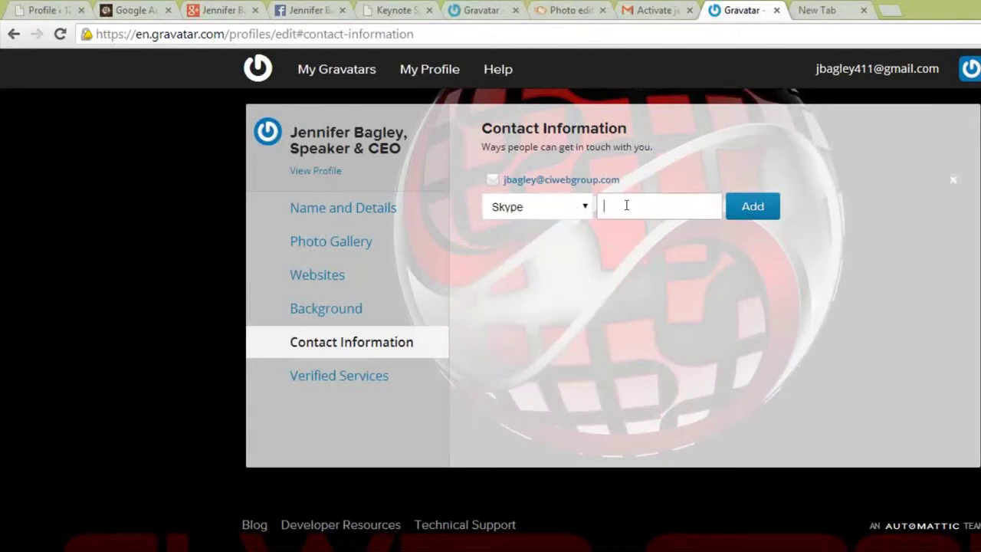
pyautogui.write('cwebgroup')
pyautogui.click(753, 206)
pyautogui.click(537, 230)
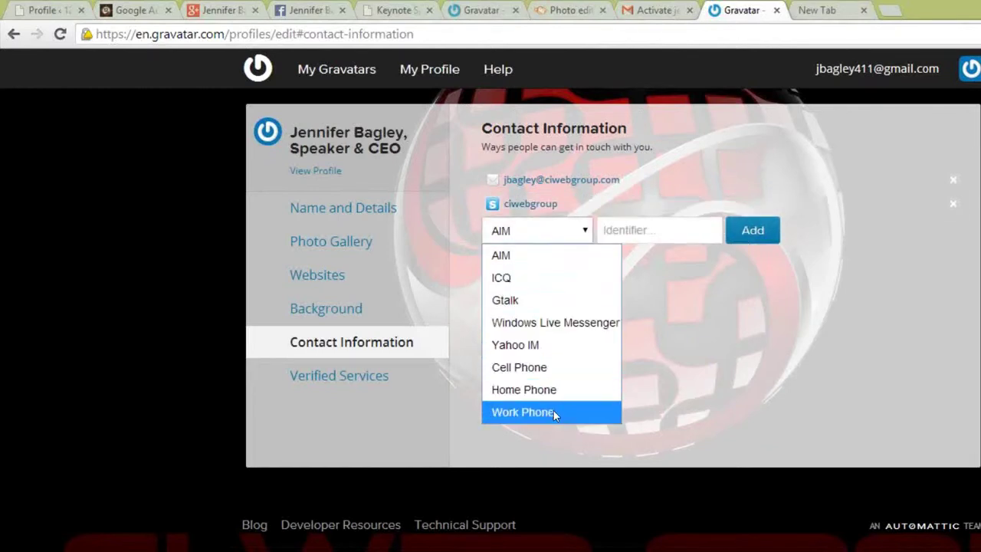
pyautogui.click(554, 411)
pyautogui.click(643, 230)
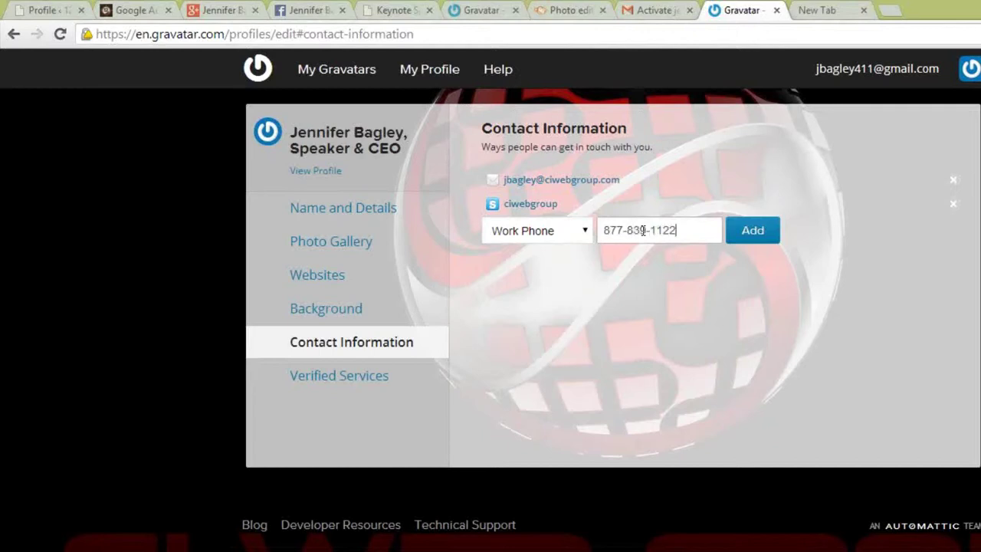
pyautogui.click(734, 237)
# - Add a Gtalk ID to the contact information
pyautogui.click(525, 257)
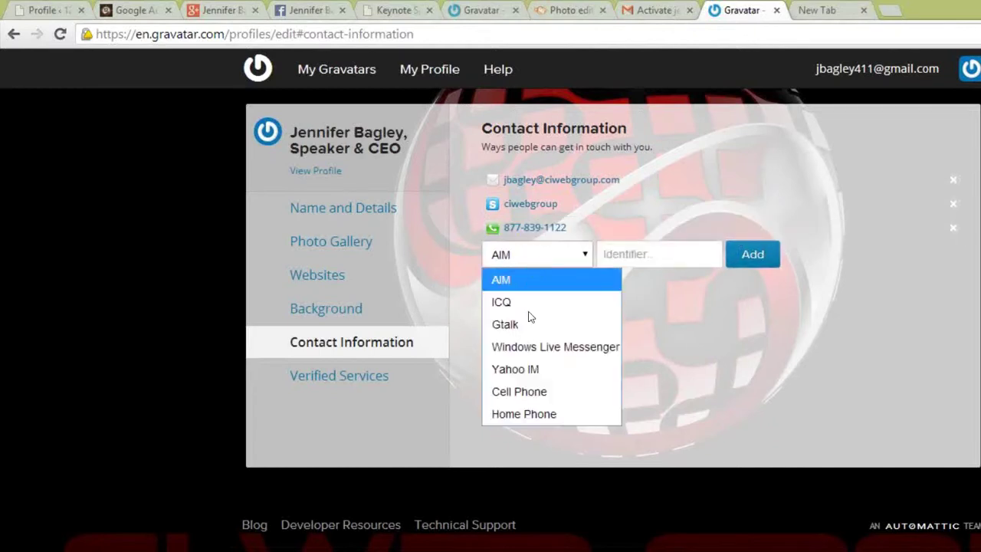
pyautogui.click(528, 324)
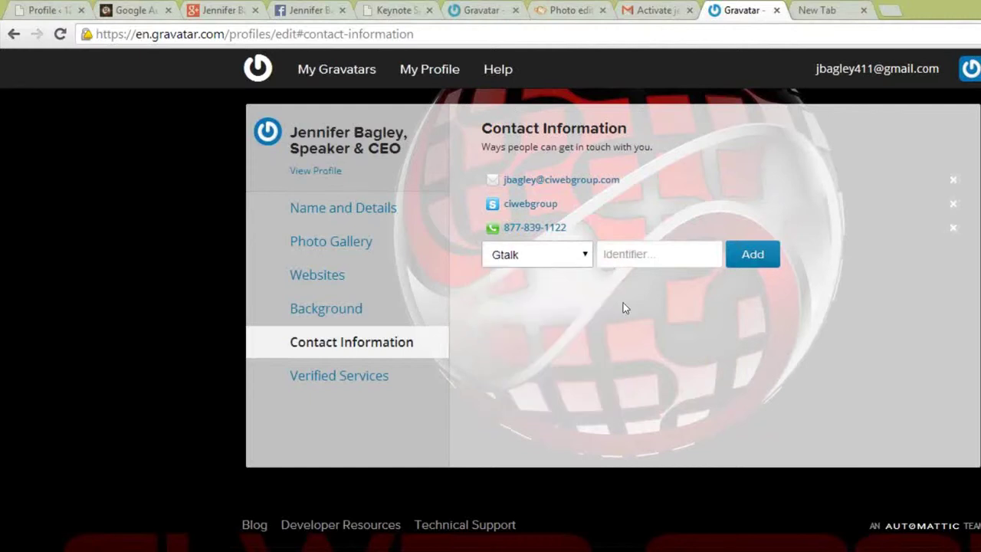
pyautogui.click(649, 253)
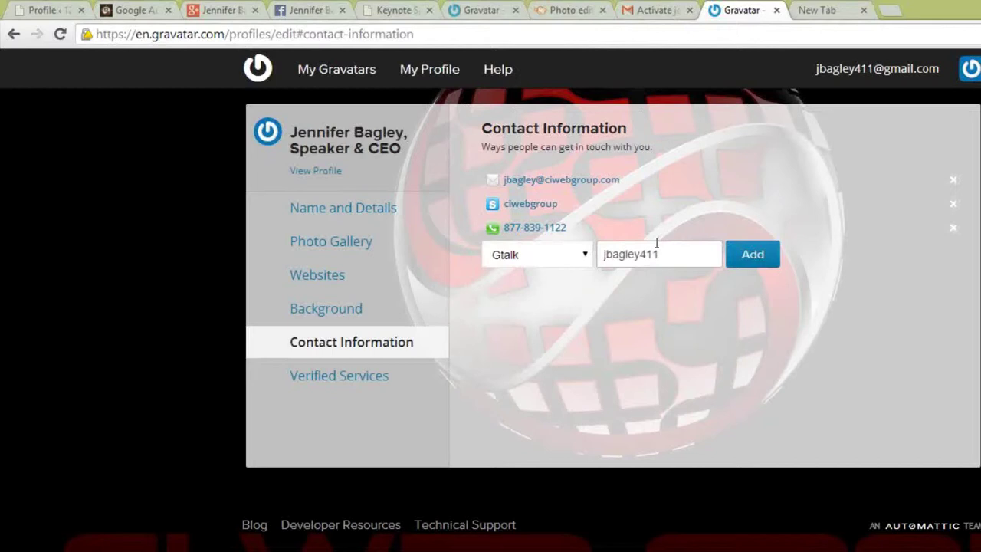
pyautogui.click(752, 253)
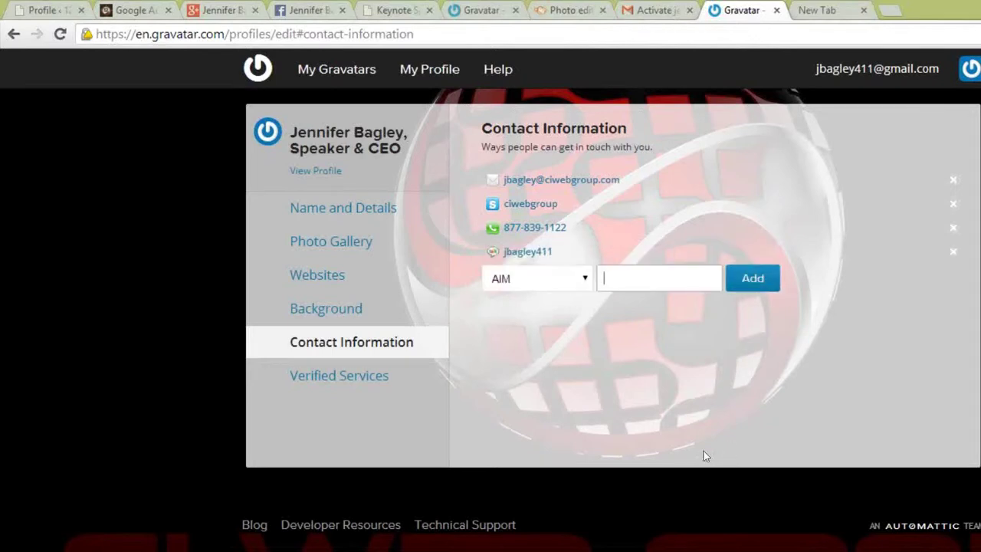
# - Verify Facebook under Verified Services, approving with the personal Facebook account
pyautogui.click(338, 380)
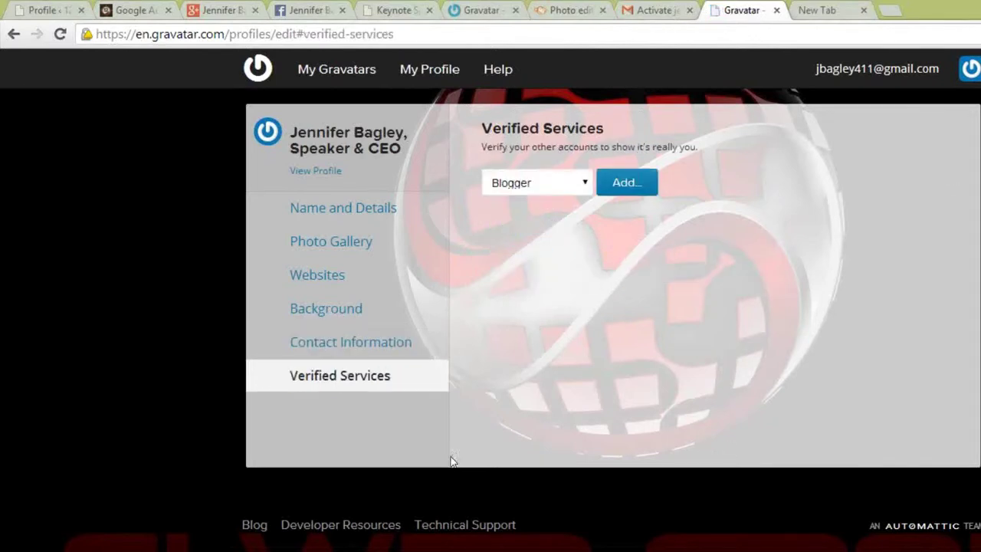
pyautogui.click(578, 184)
pyautogui.click(560, 229)
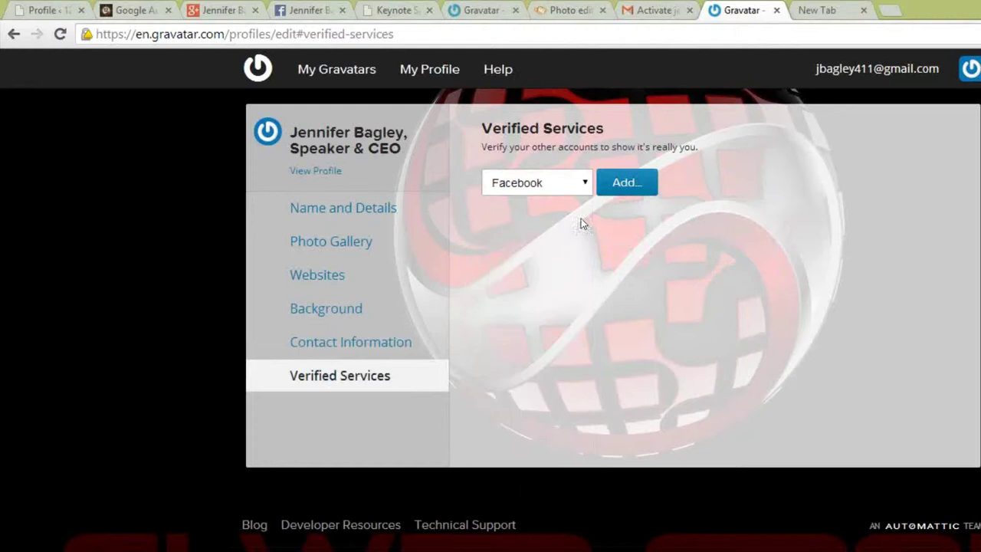
pyautogui.click(636, 184)
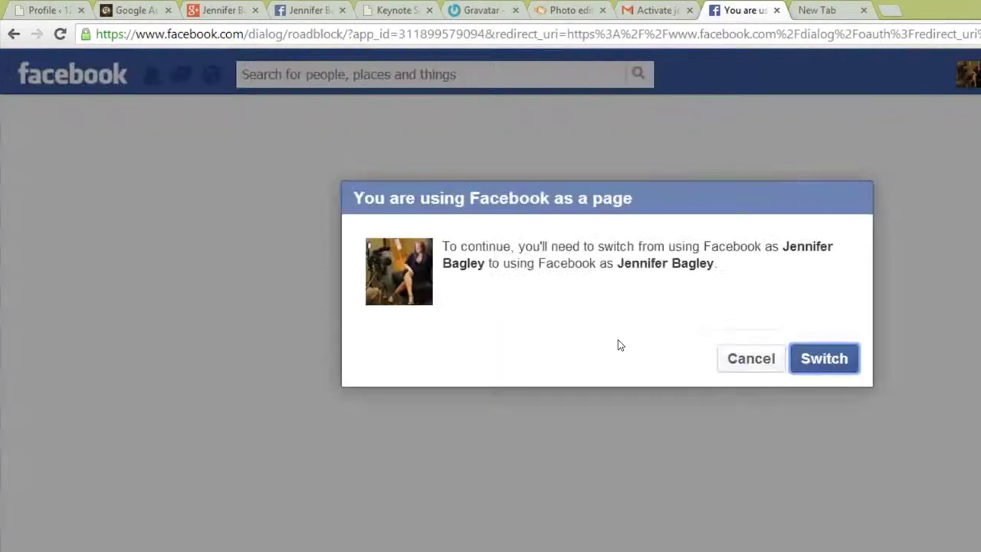
pyautogui.click(828, 365)
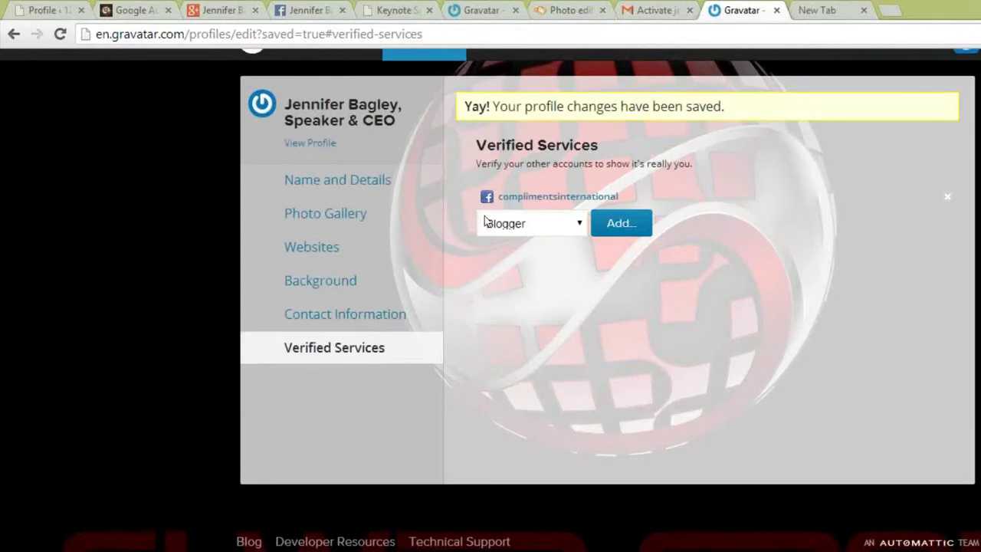
# - Add Google Profiles as a verified service and grant Gravatar access to the Google account
pyautogui.click(558, 227)
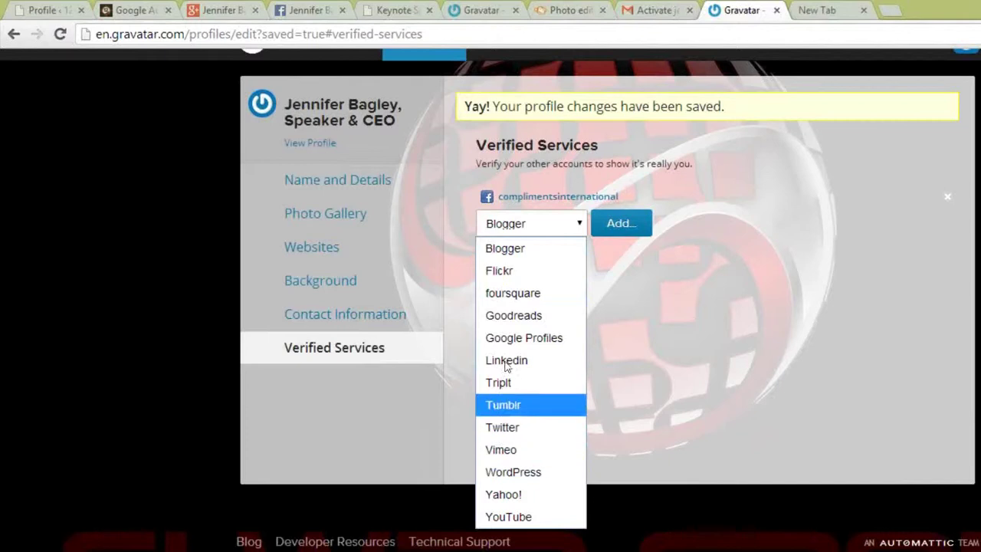
pyautogui.click(565, 337)
pyautogui.click(622, 225)
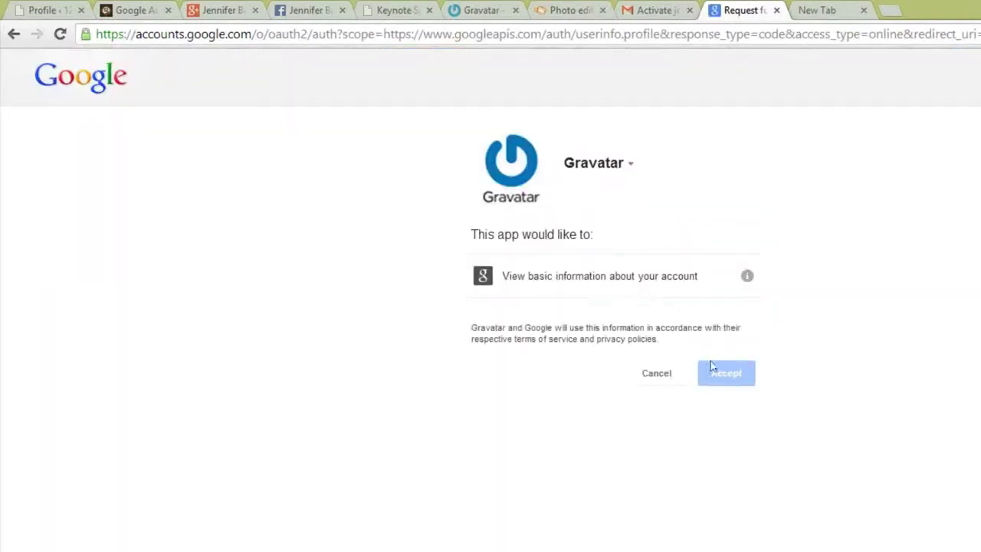
pyautogui.click(721, 381)
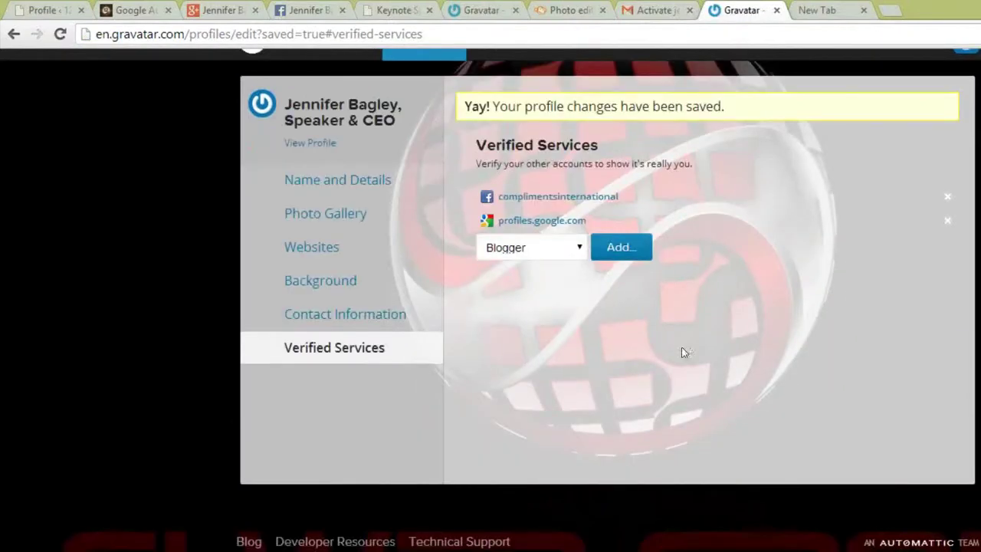
# - Add YouTube as a verified service and authorize the YouTube account
pyautogui.click(561, 248)
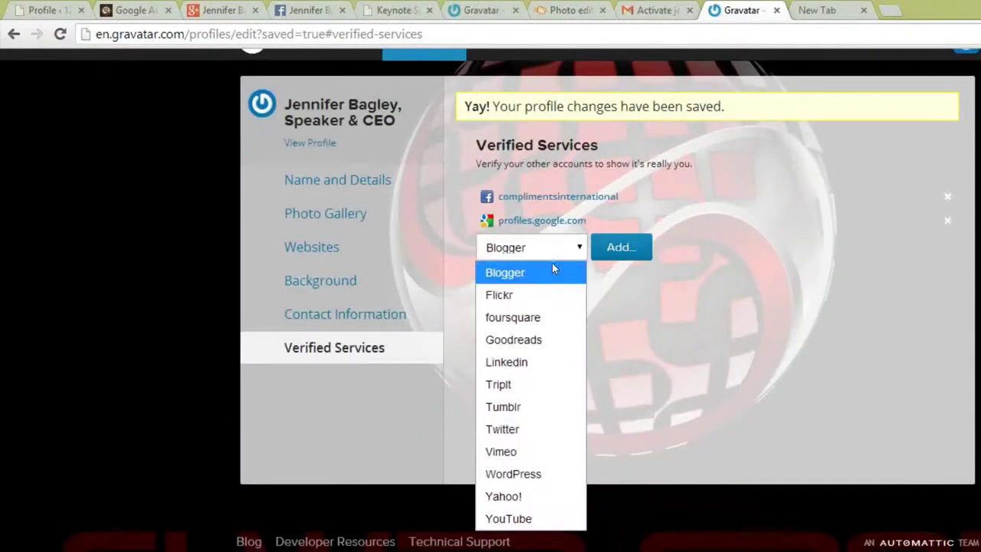
pyautogui.click(516, 519)
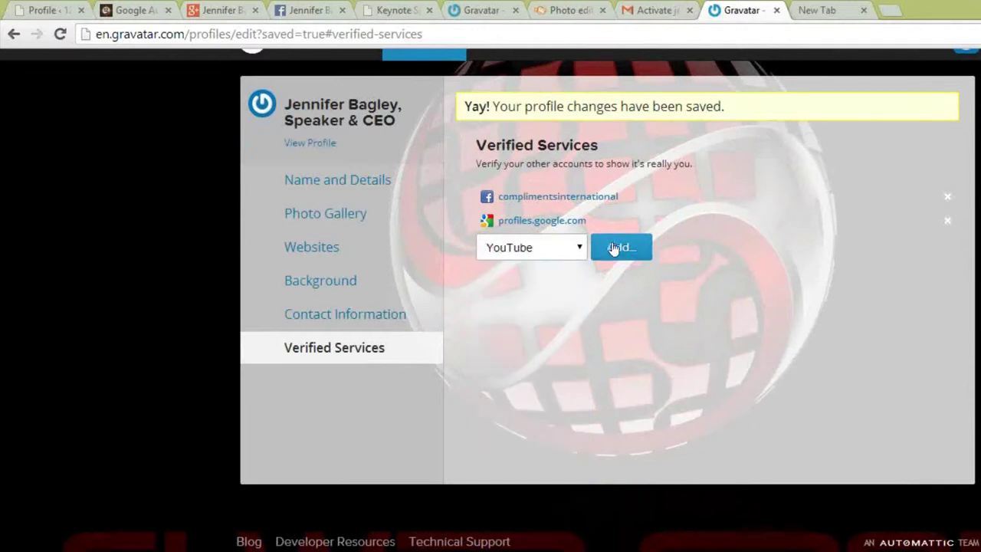
pyautogui.click(613, 246)
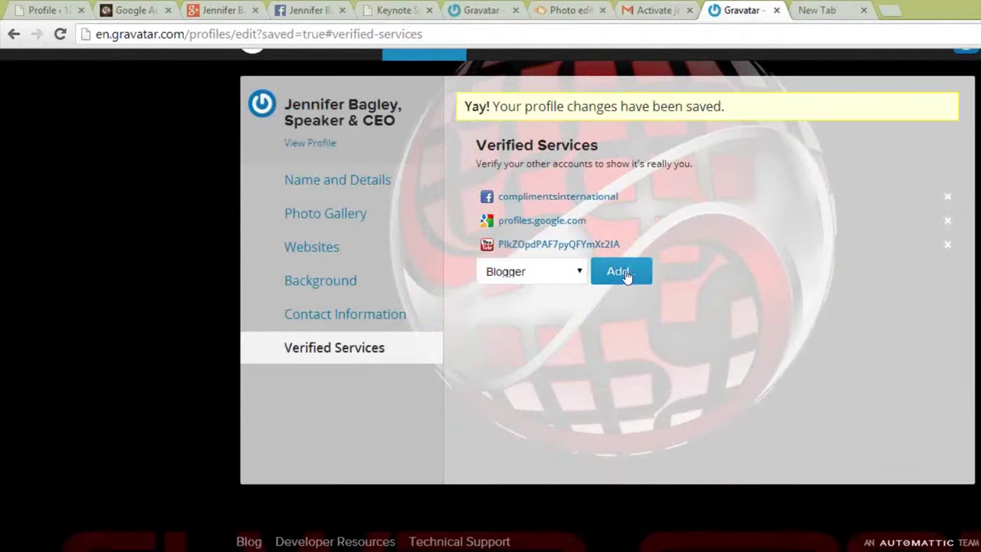
pyautogui.click(626, 276)
# - Close the services dropdown without choosing anything and switch to the new browser tab
pyautogui.click(580, 271)
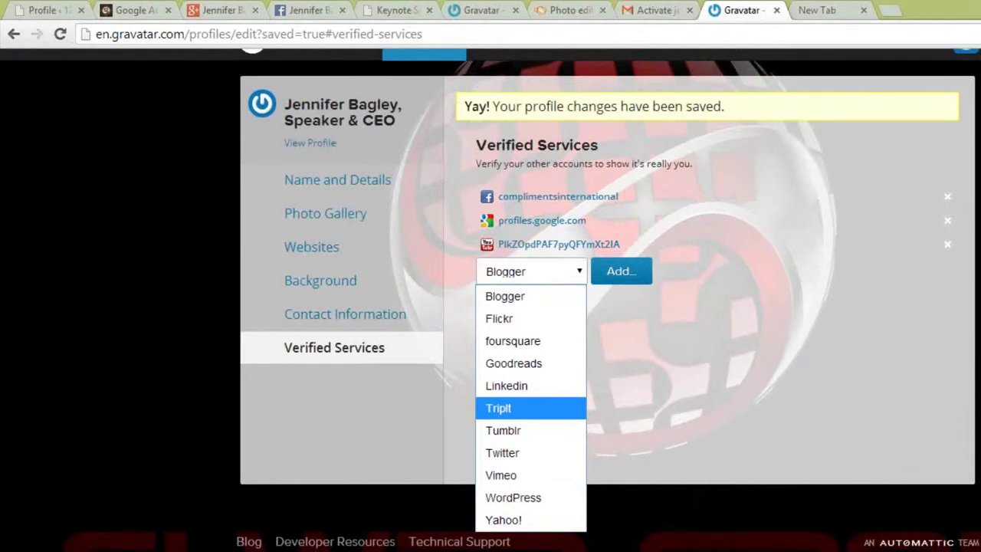
pyautogui.click(864, 204)
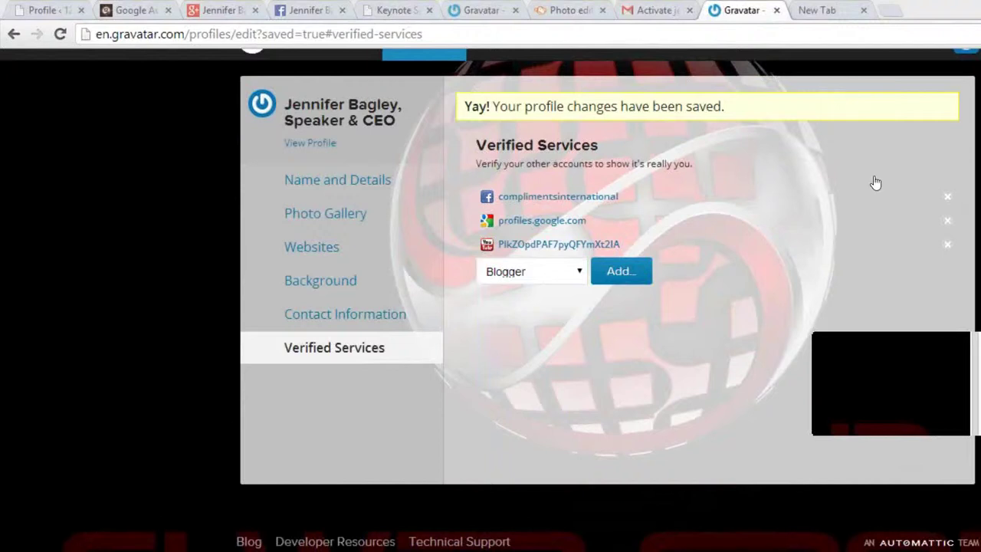
pyautogui.click(826, 11)
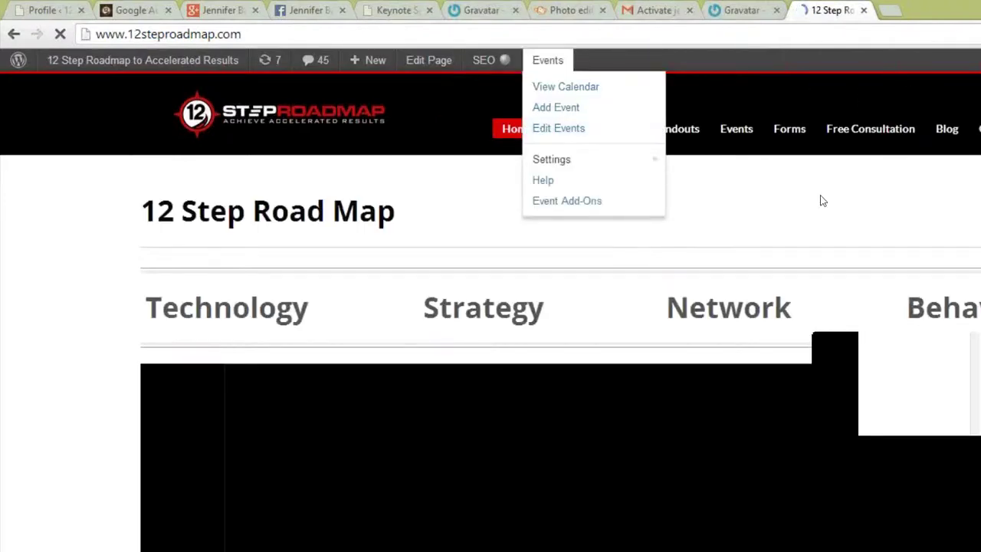
pyautogui.moveTo(591, 129)
pyautogui.write('www.12steproadmap.com')
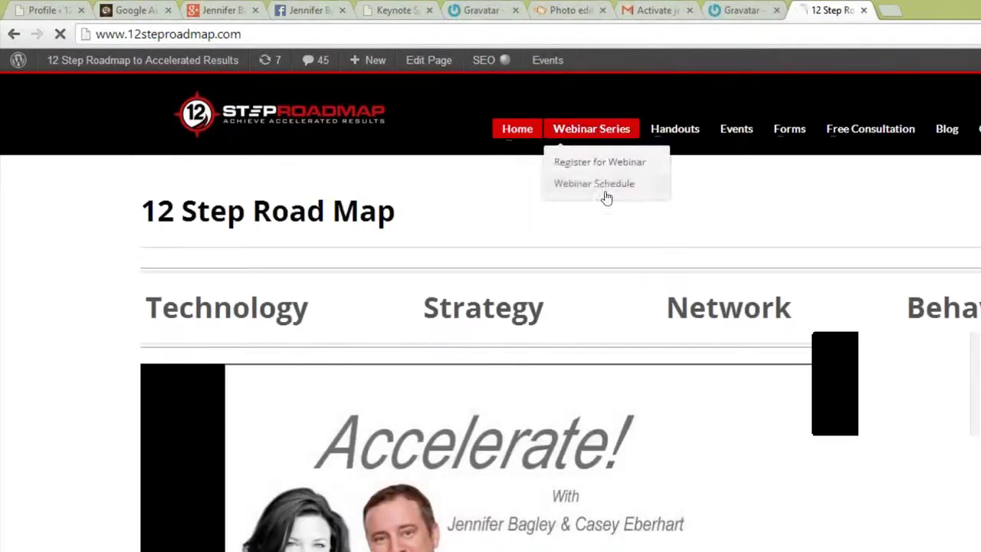
# - Go to 12 Step Roadmap's Webinar Series and choose Register to Join Us
pyautogui.click(599, 187)
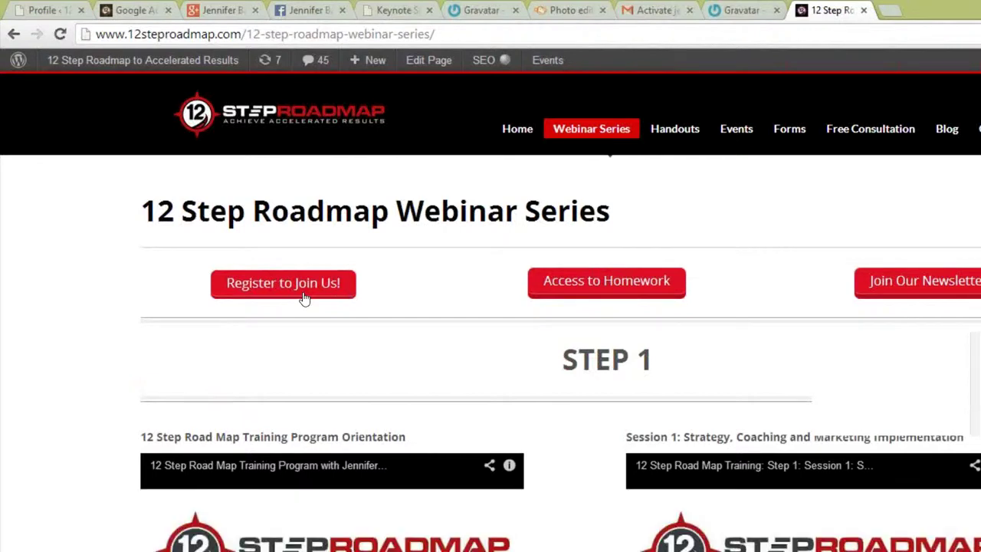
pyautogui.click(304, 299)
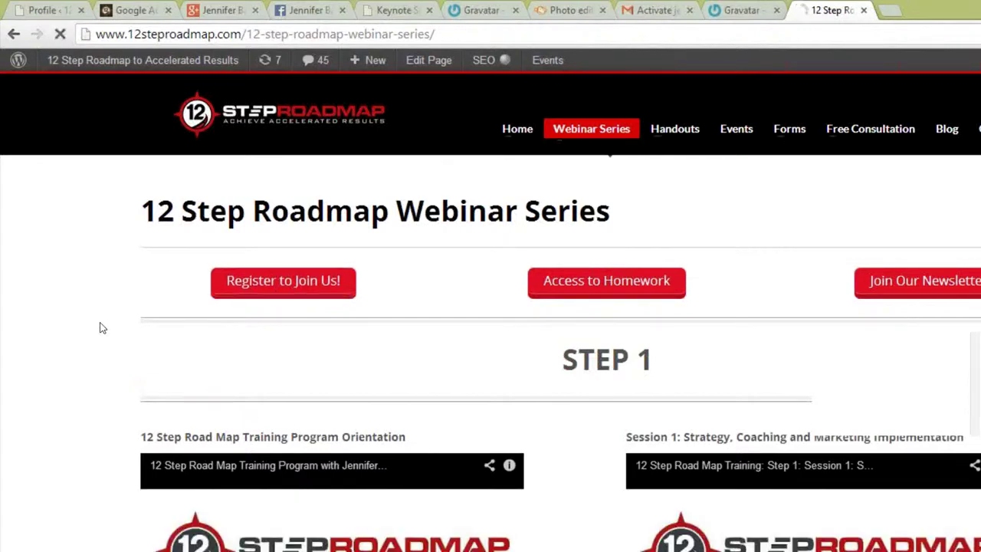